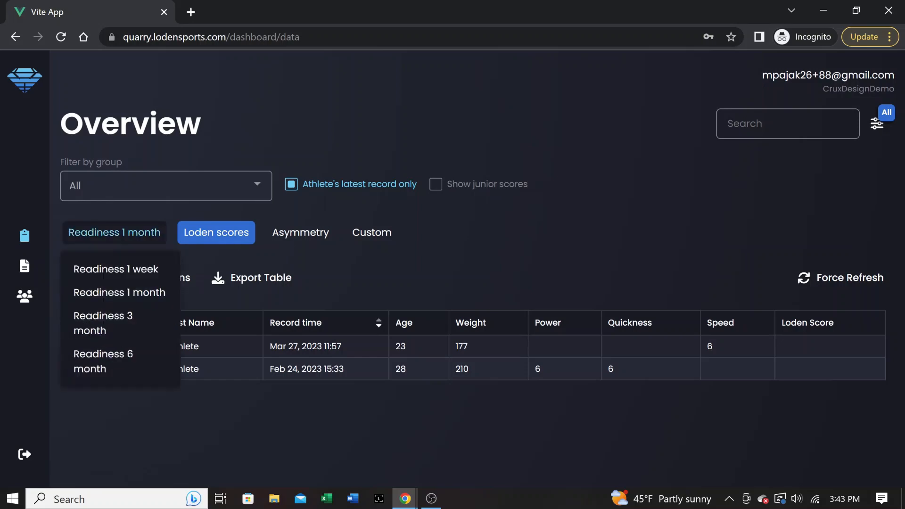
Step: Show the Readiness 1 month table with the group filter left at All
click(115, 233)
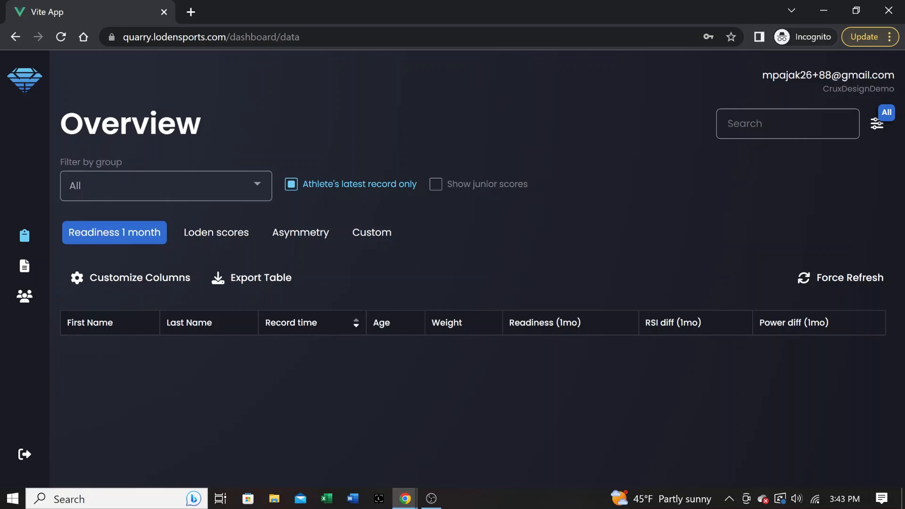
mouse_move(115, 232)
click(166, 185)
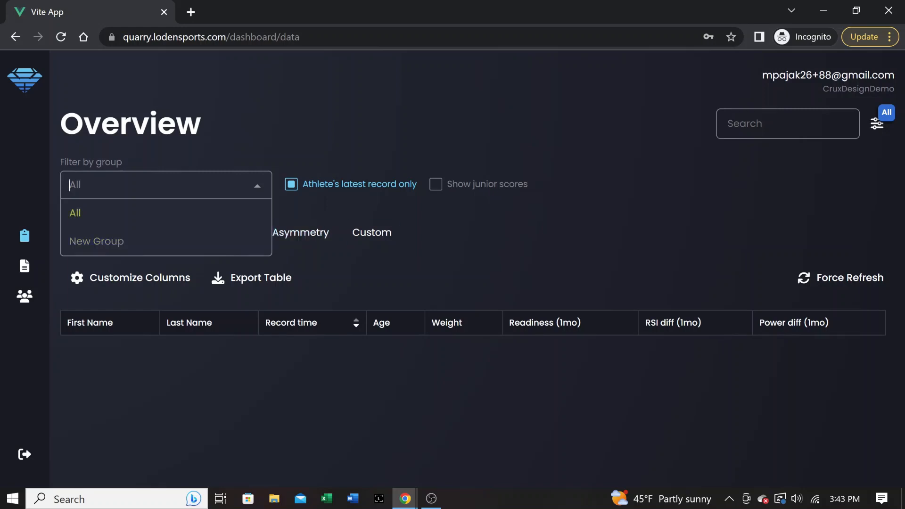
click(358, 257)
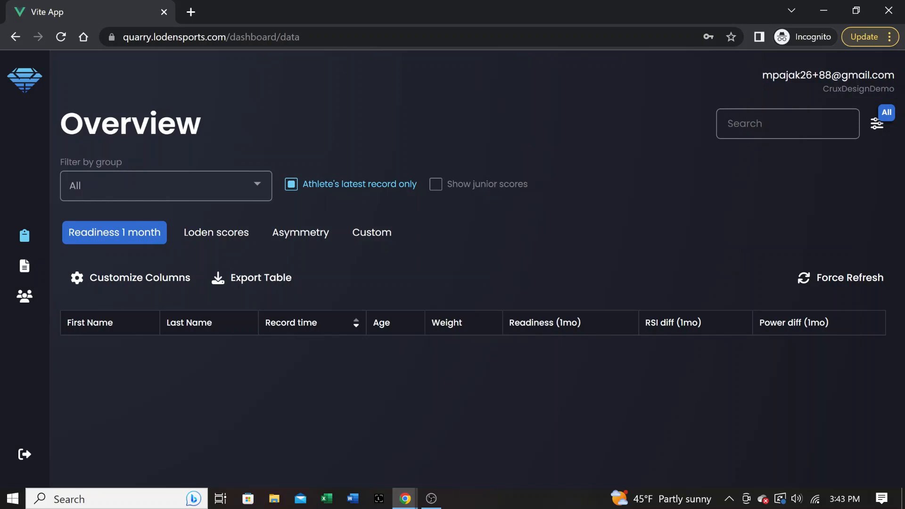
click(115, 232)
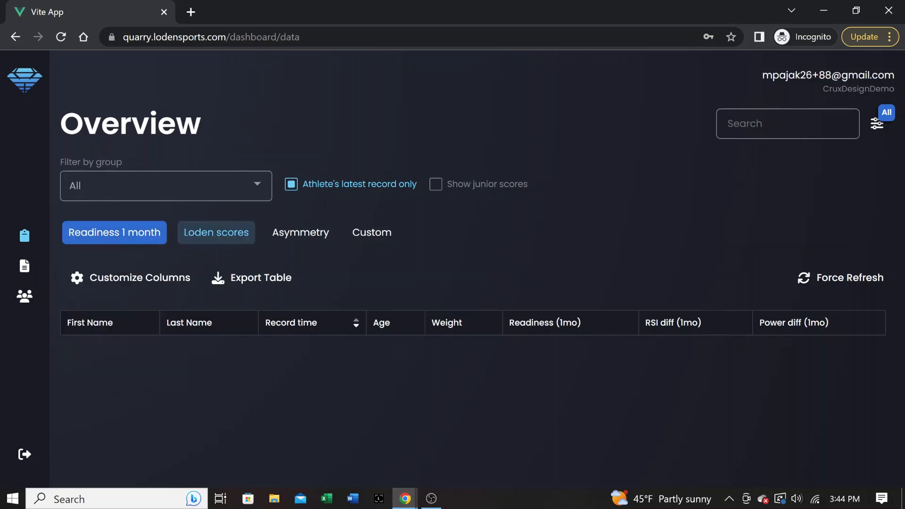
Step: Show Loden scores, toggling 'latest record only' and junior scores off and back on
click(215, 231)
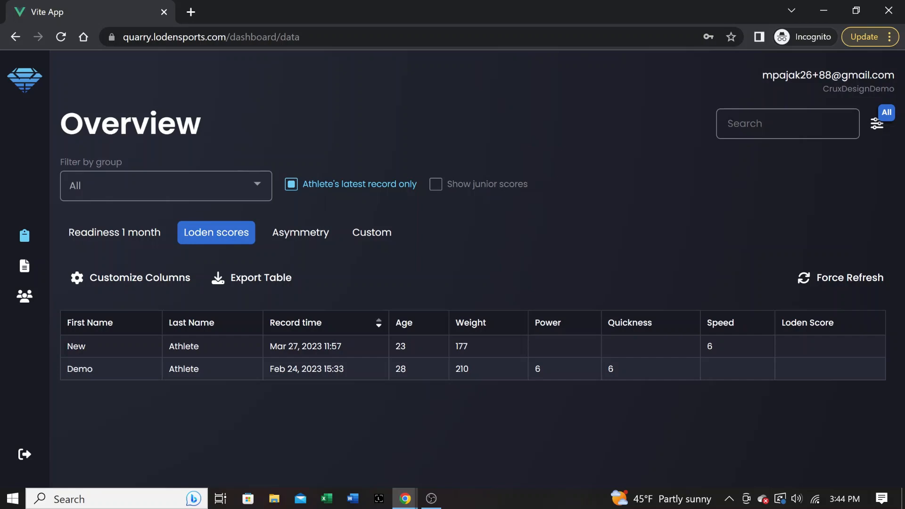
click(291, 184)
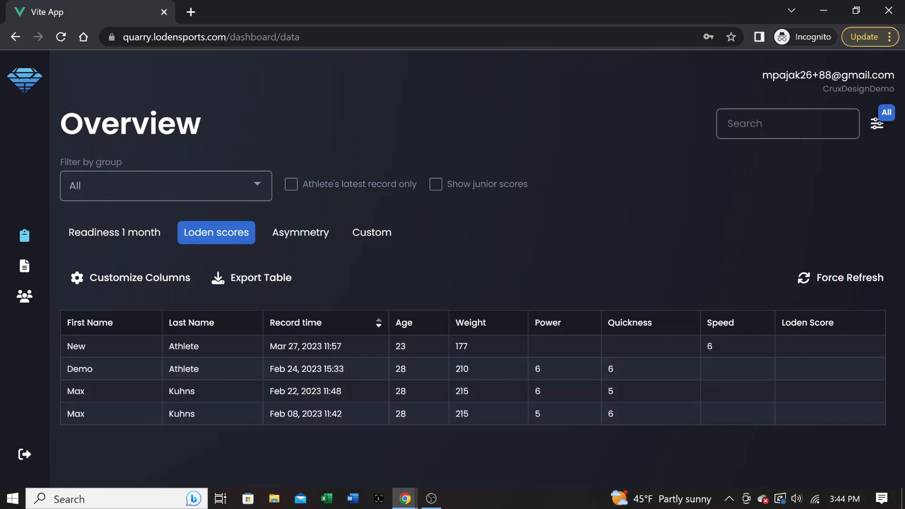
click(291, 184)
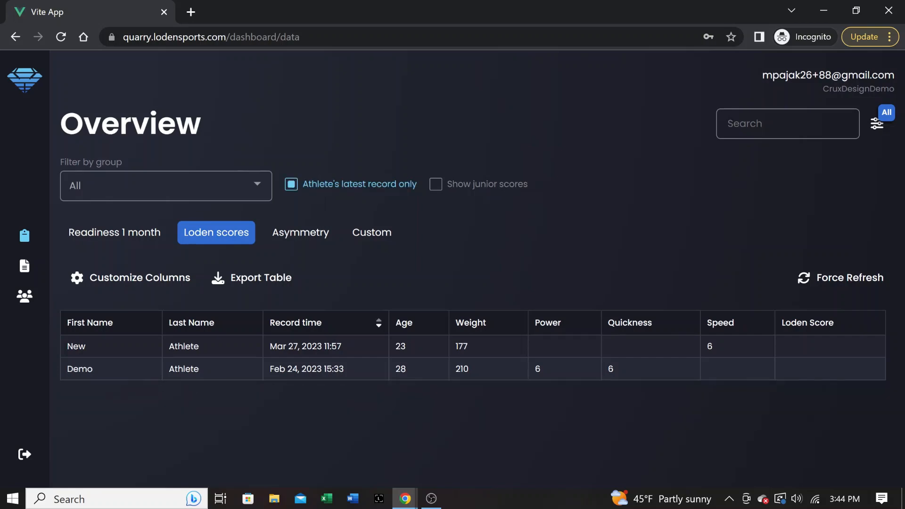
click(436, 185)
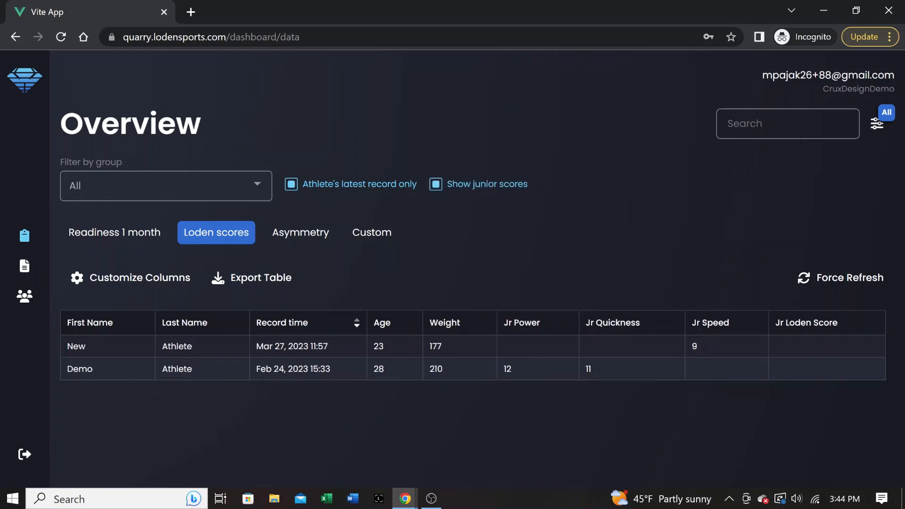
click(436, 184)
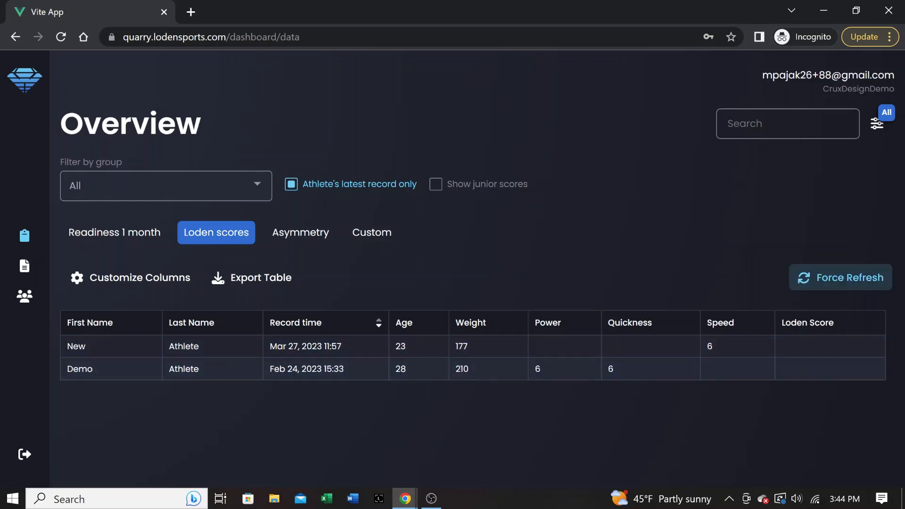
Step: Force-refresh the data, view Asymmetry and Custom, then return to Loden scores
click(840, 277)
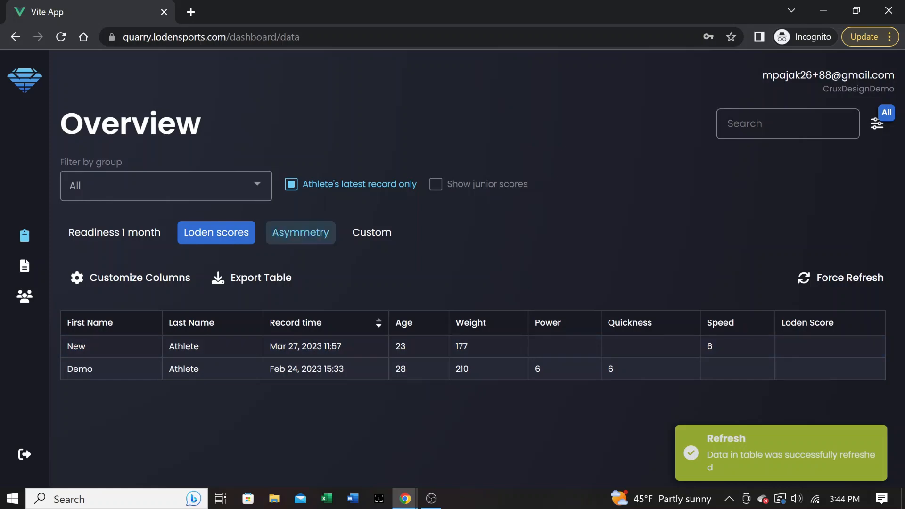
click(300, 233)
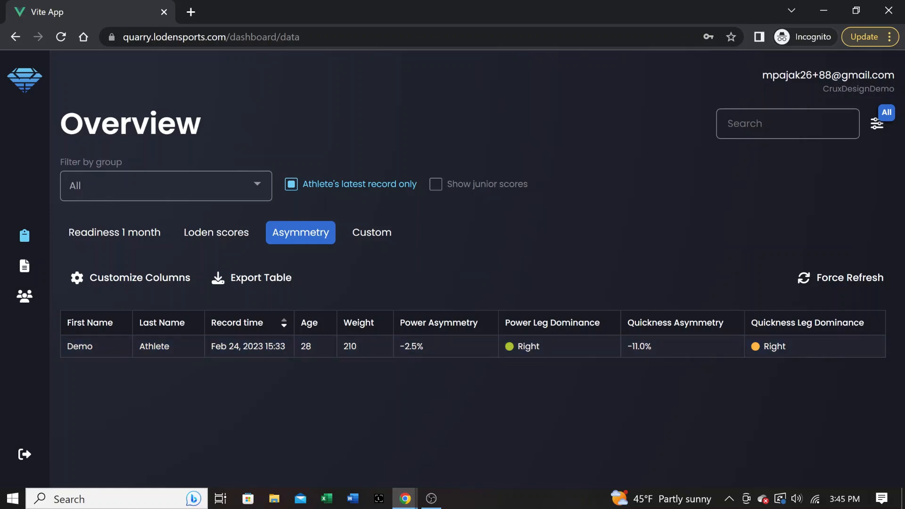
click(371, 233)
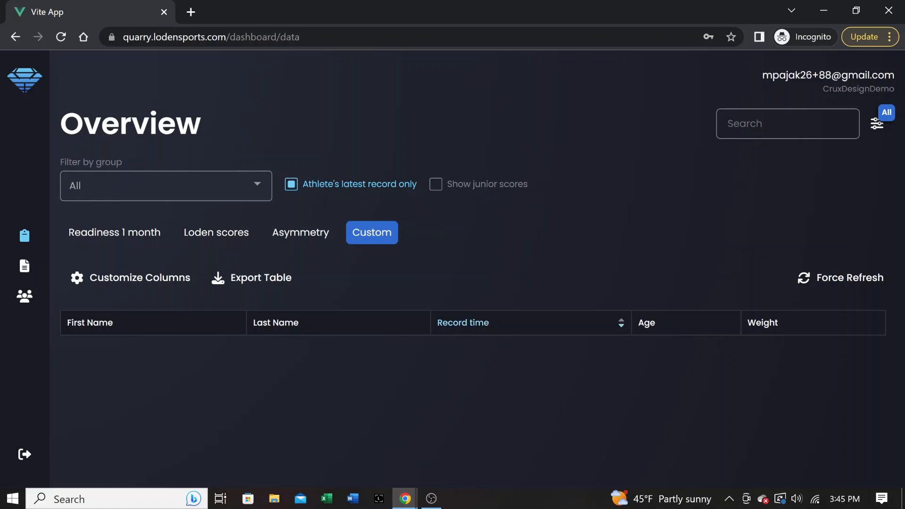
click(216, 232)
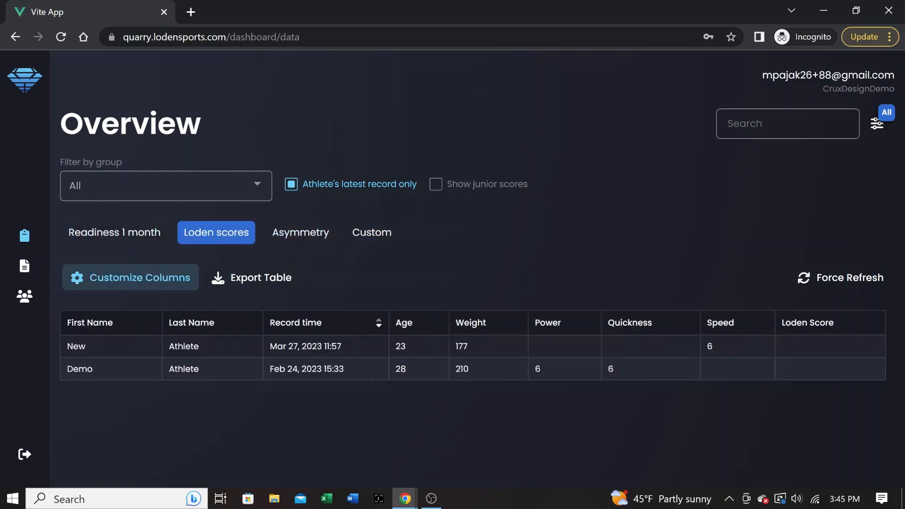
Step: Add Jr Power, Jr Quickness, Jr Speed and Jr Loden Score columns and save
click(131, 277)
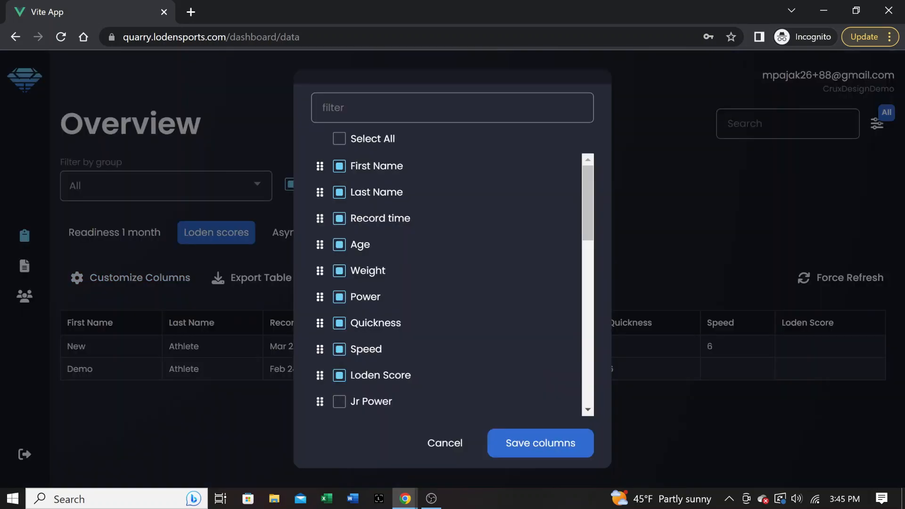
scroll(448, 282, down, 5)
scroll(448, 283, up, 3)
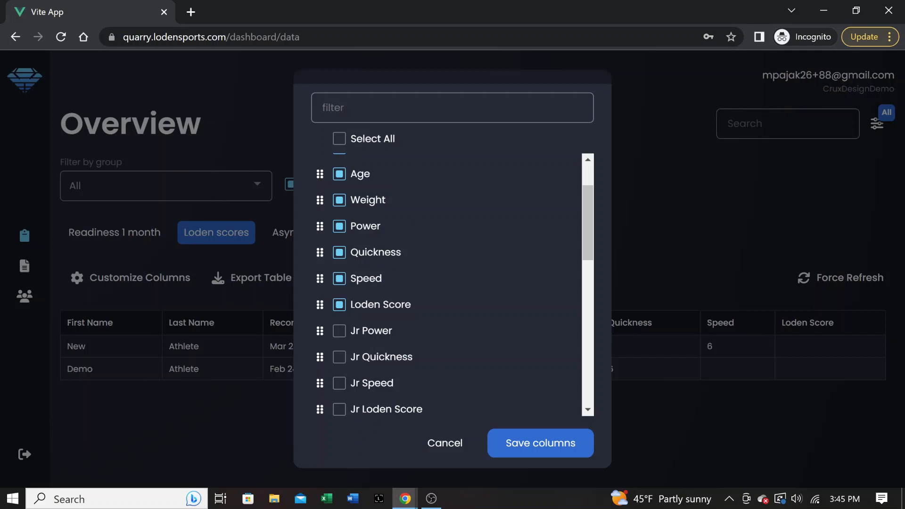
scroll(448, 283, down, 2)
click(340, 261)
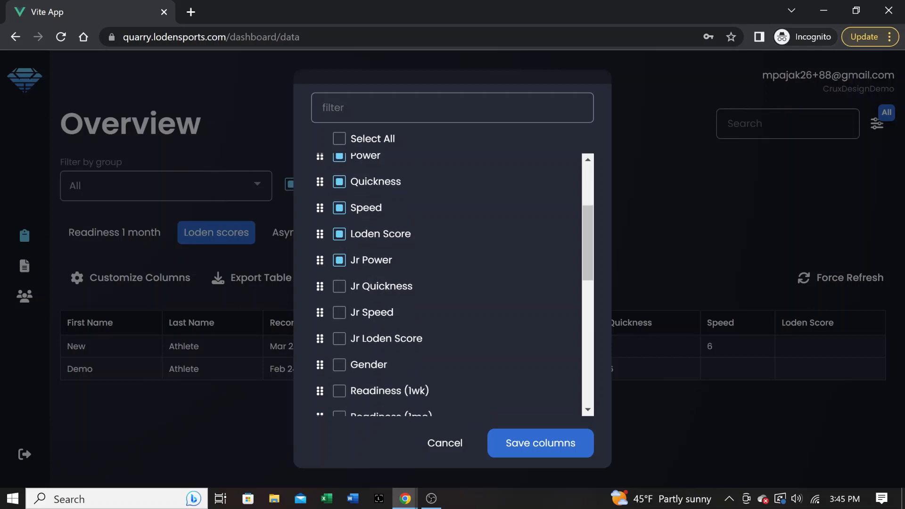
click(339, 286)
click(339, 313)
click(339, 339)
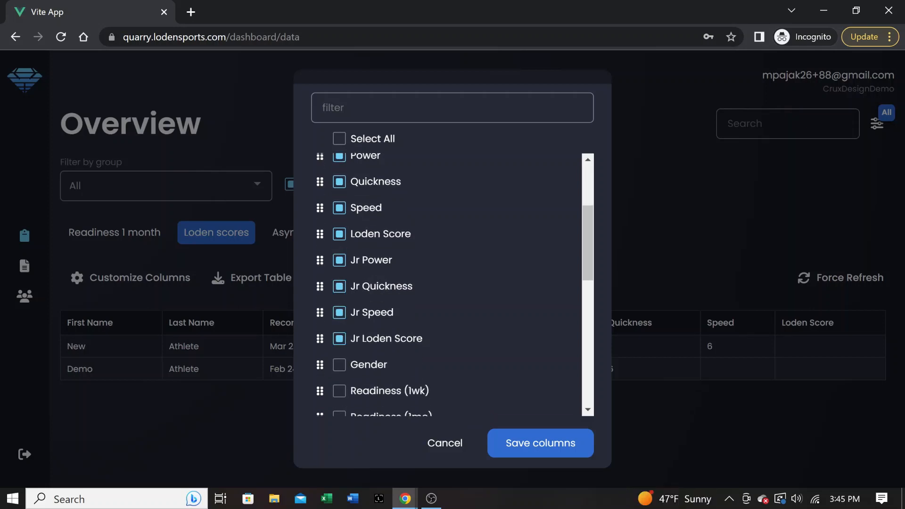
click(541, 443)
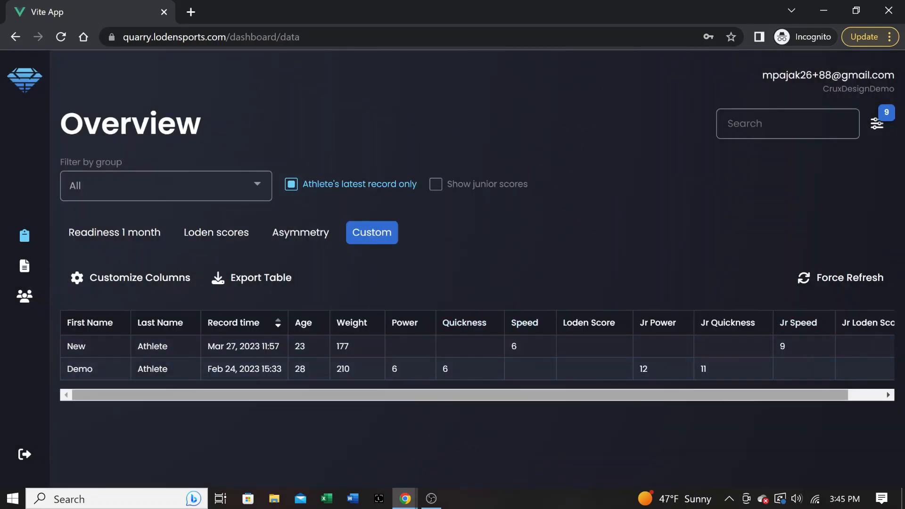
mouse_move(791, 395)
mouse_down()
mouse_move(827, 395)
mouse_move(789, 395)
mouse_up()
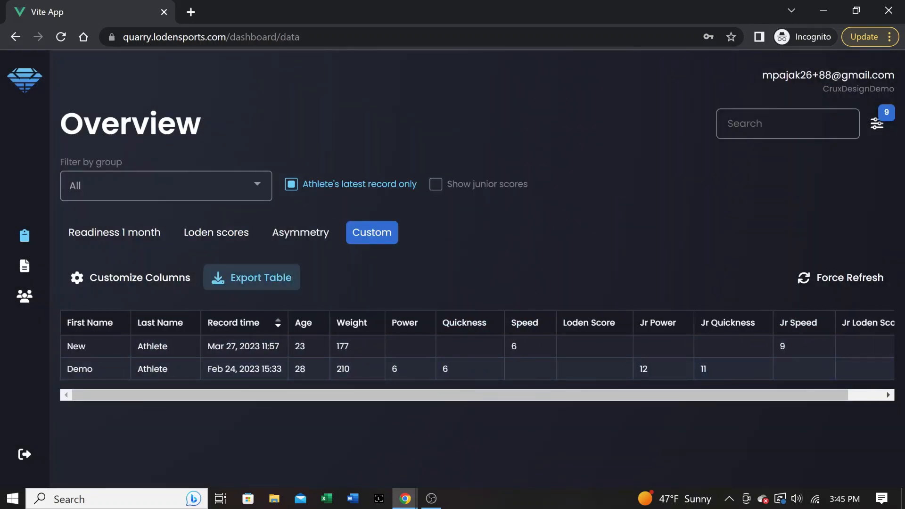
Step: Export the custom table to Athletes.csv, then go to the Detailed data page
click(251, 277)
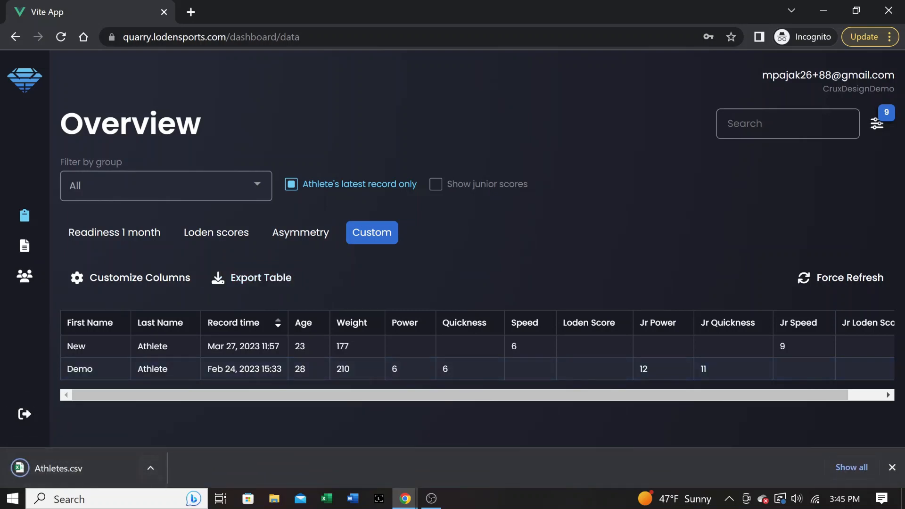
click(891, 467)
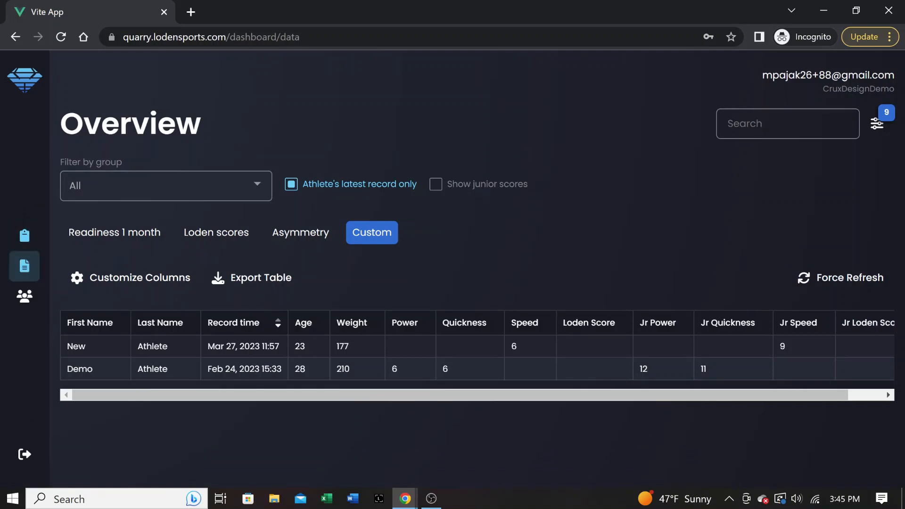
click(24, 266)
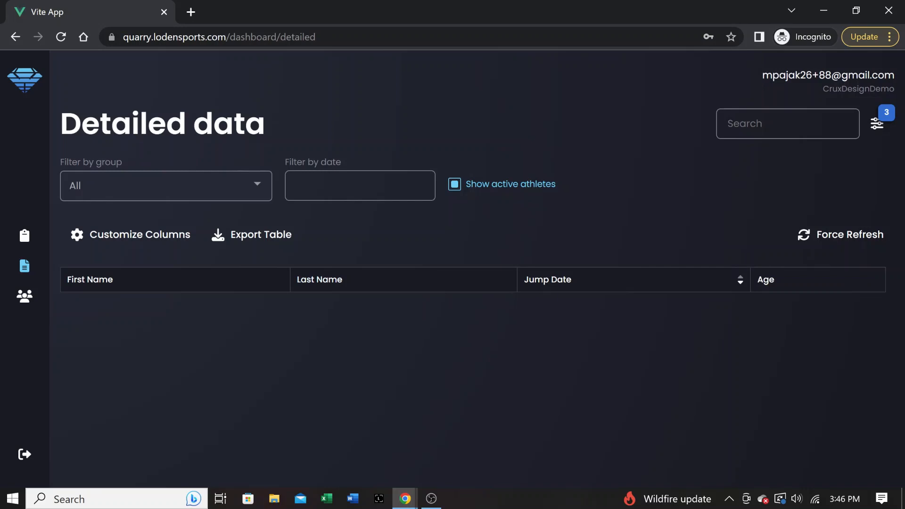
Step: Check the date range and group filters, leaving all dates and groups selected
click(360, 185)
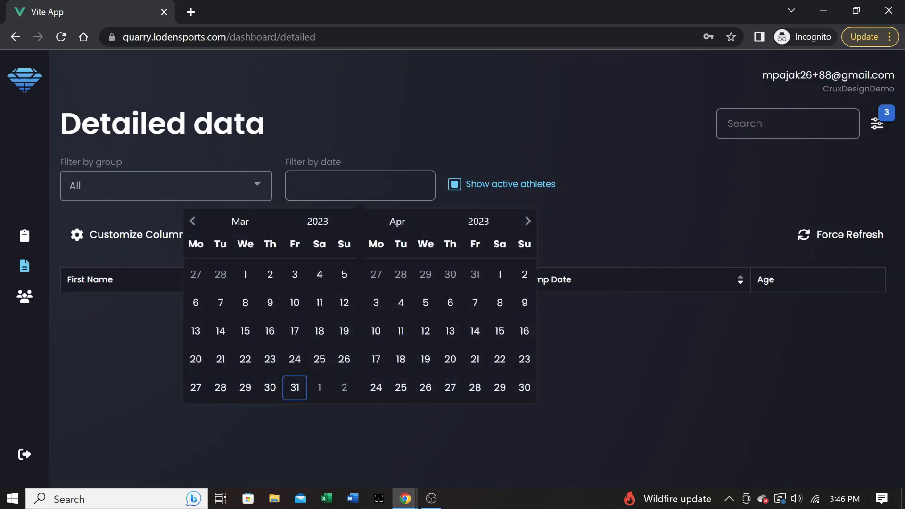
click(763, 339)
click(165, 185)
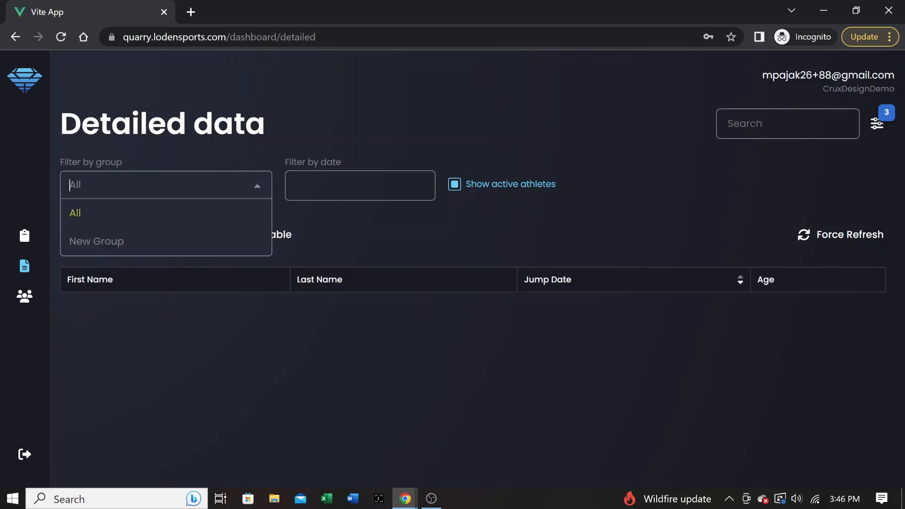
click(198, 339)
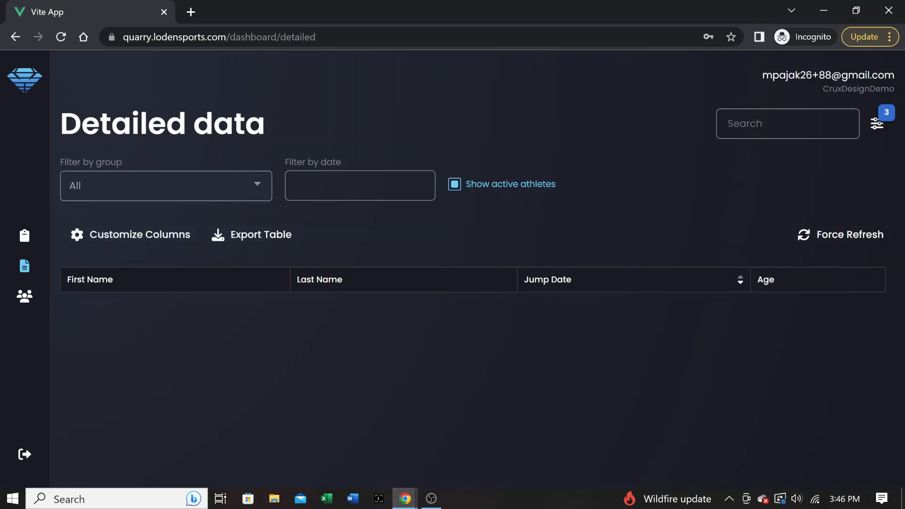
Step: Add the Weight column plus every column matching 'rebound', and save the columns
click(131, 234)
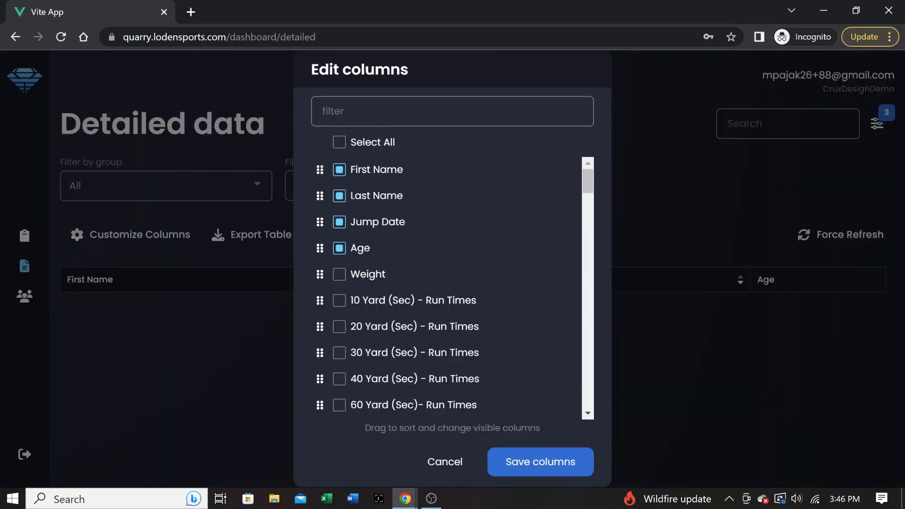
click(339, 274)
scroll(443, 289, down, 6)
scroll(443, 288, down, 15)
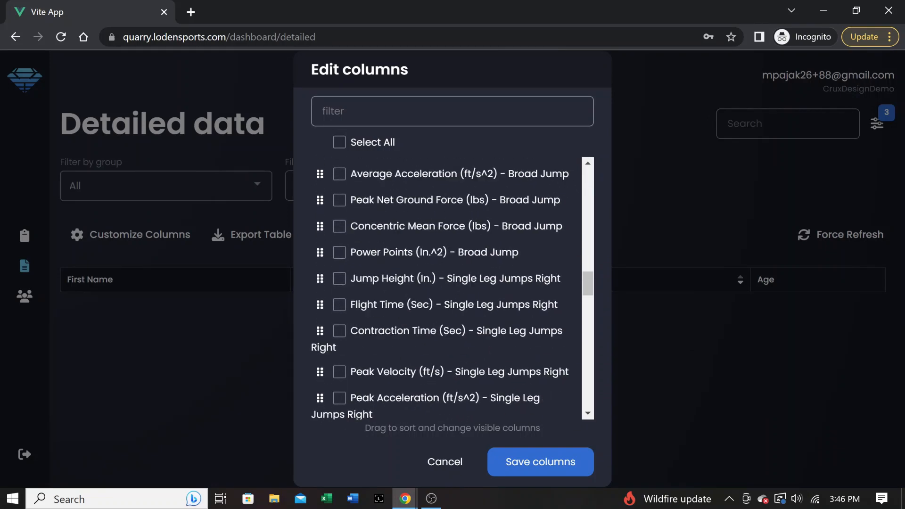
scroll(443, 288, down, 5)
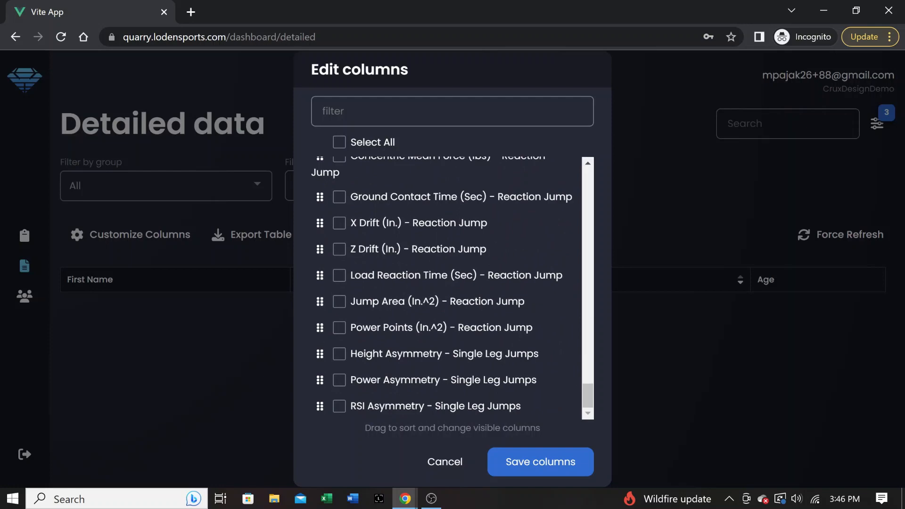
scroll(443, 288, up, 20)
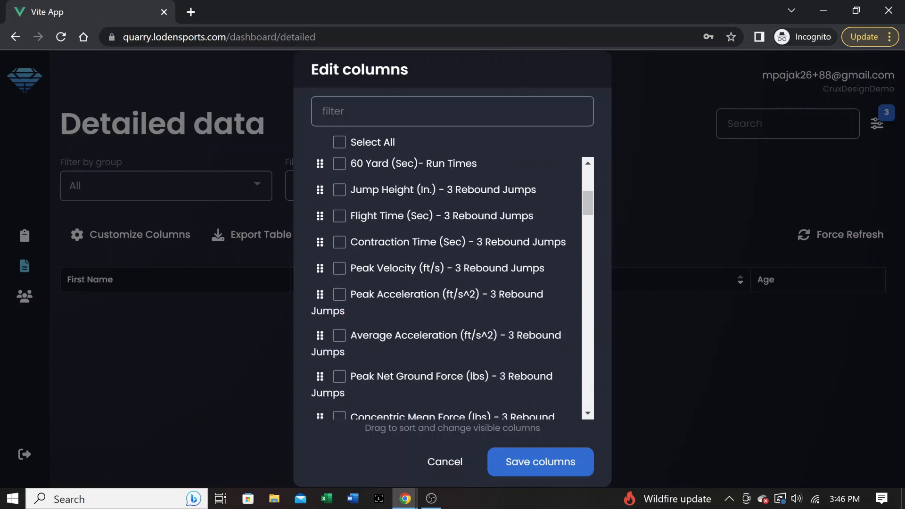
click(452, 111)
text(rebound)
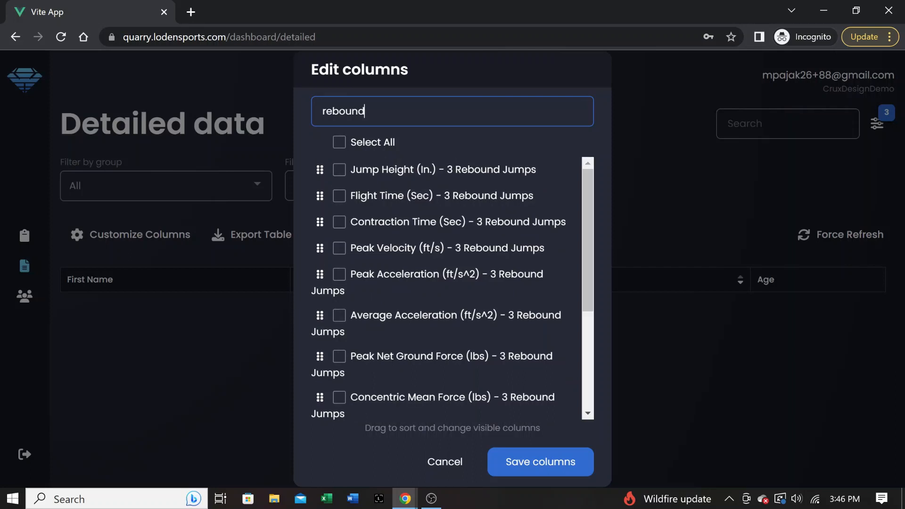
scroll(448, 287, down, 4)
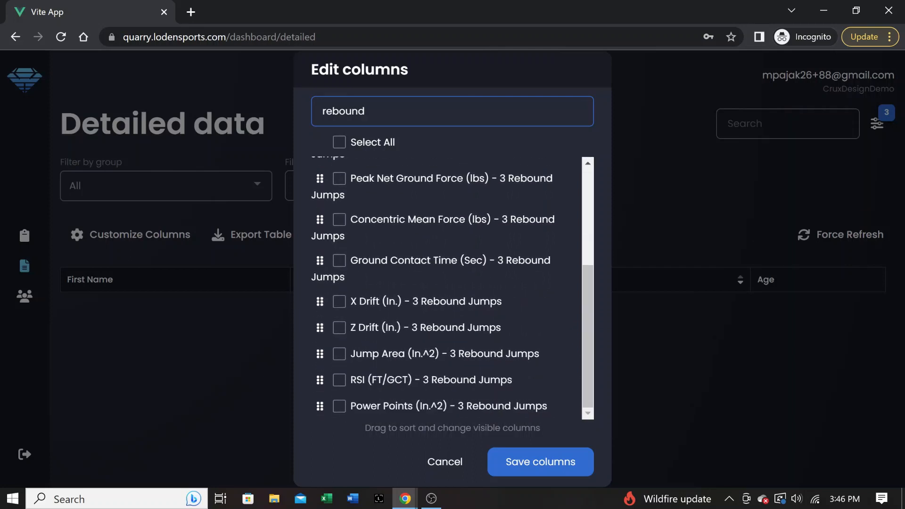
scroll(448, 287, up, 4)
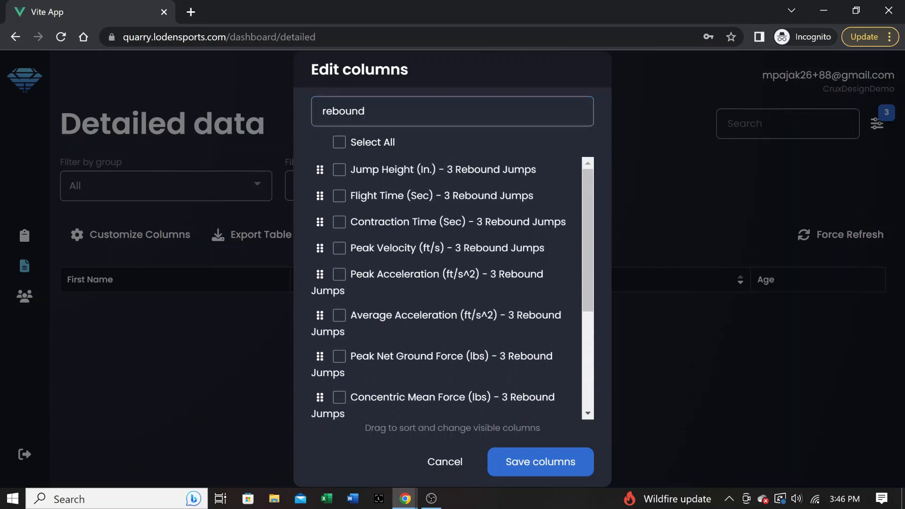
click(339, 141)
click(540, 462)
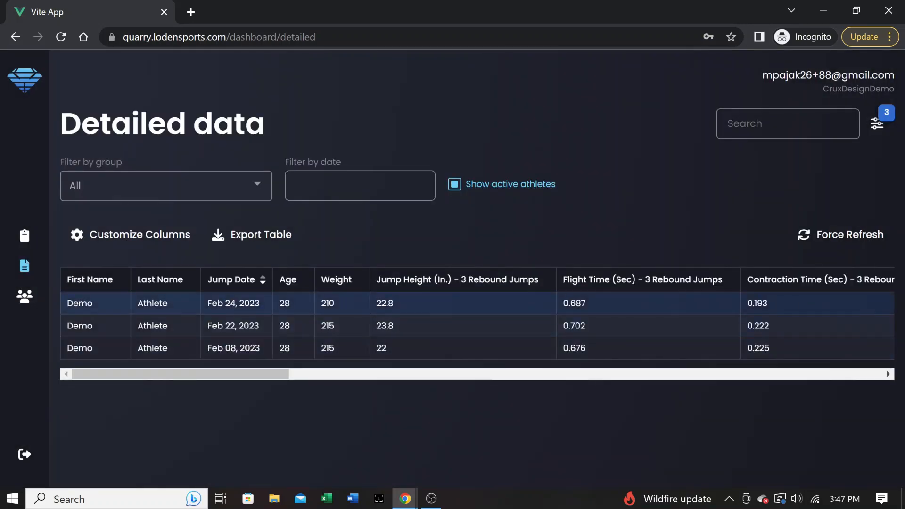
Step: Export the Detailed data table as Athletes (1).csv and open it in Excel
mouse_move(184, 374)
mouse_down()
mouse_move(773, 373)
mouse_move(174, 374)
mouse_up()
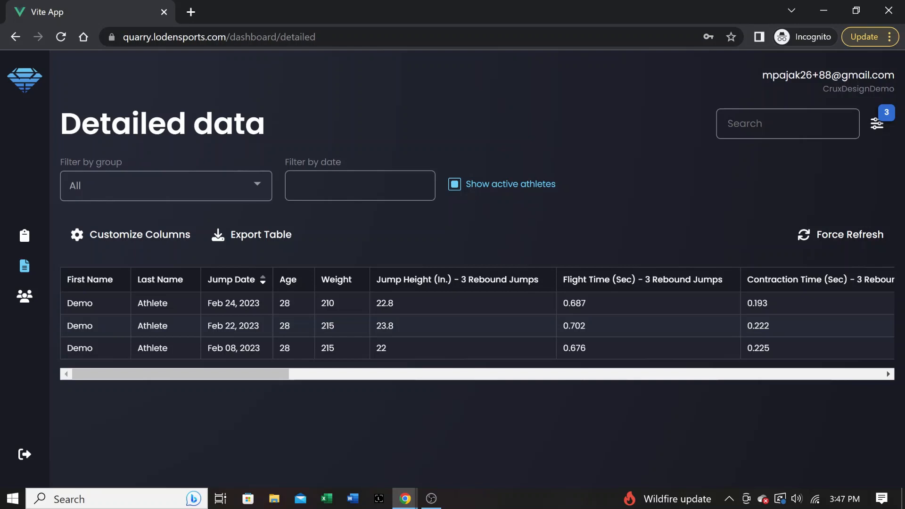
key(Tab)
key(Tab)
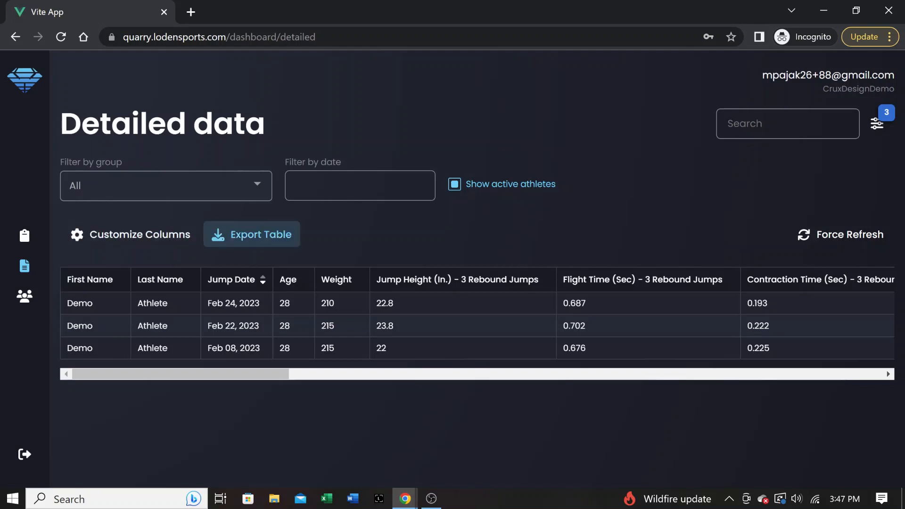
key(Return)
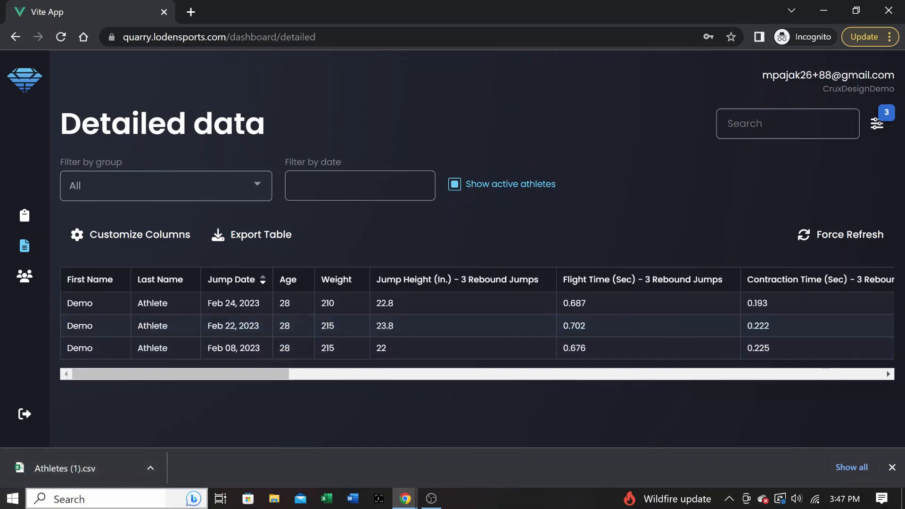
click(75, 468)
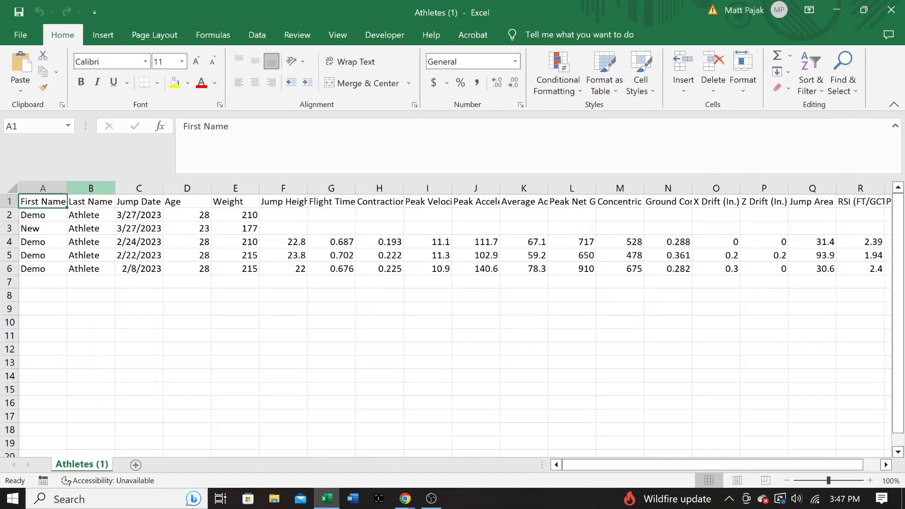
Step: Inspect cells A4, F4 and the row 6 jump values F6:S6, then return to Chrome
click(43, 241)
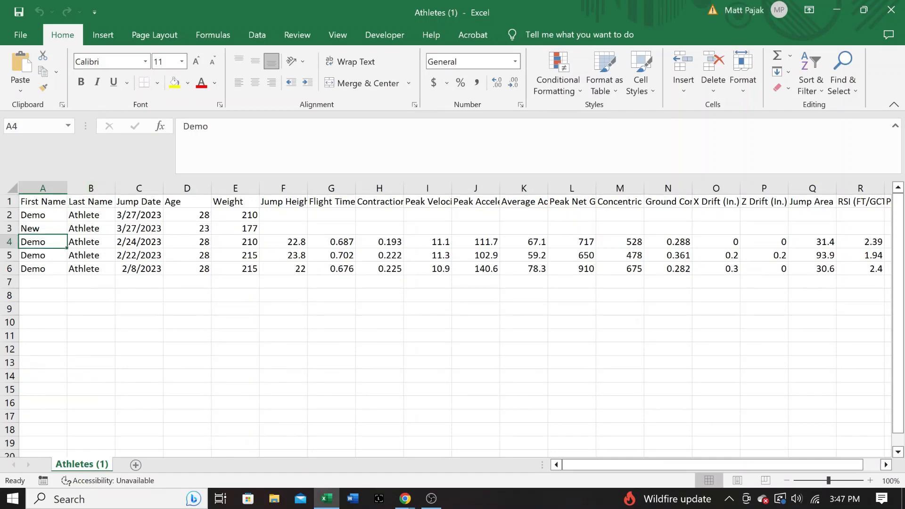
click(283, 242)
drag(707, 465, 725, 465)
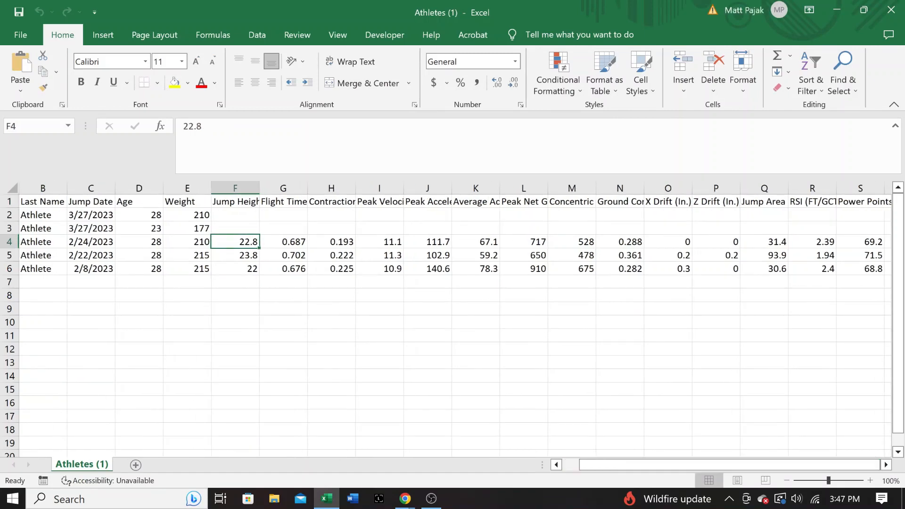
drag(862, 269, 235, 269)
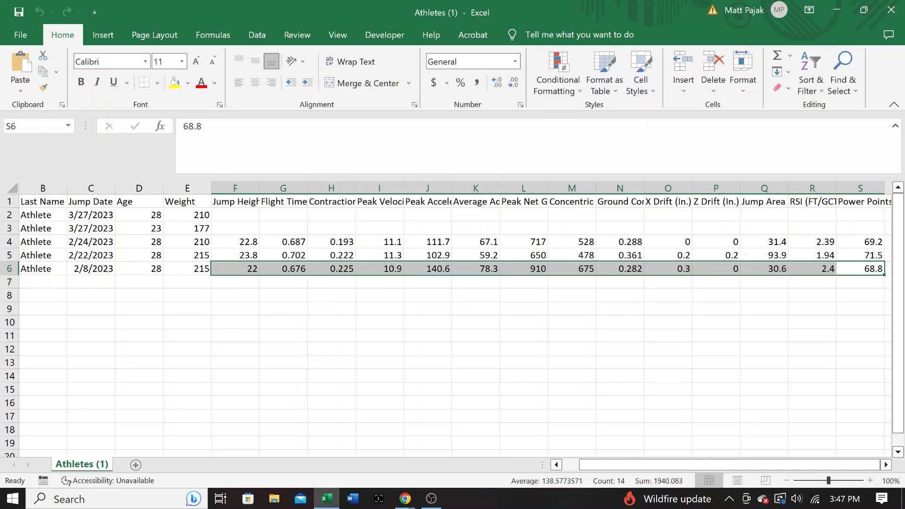
key(alt+Tab)
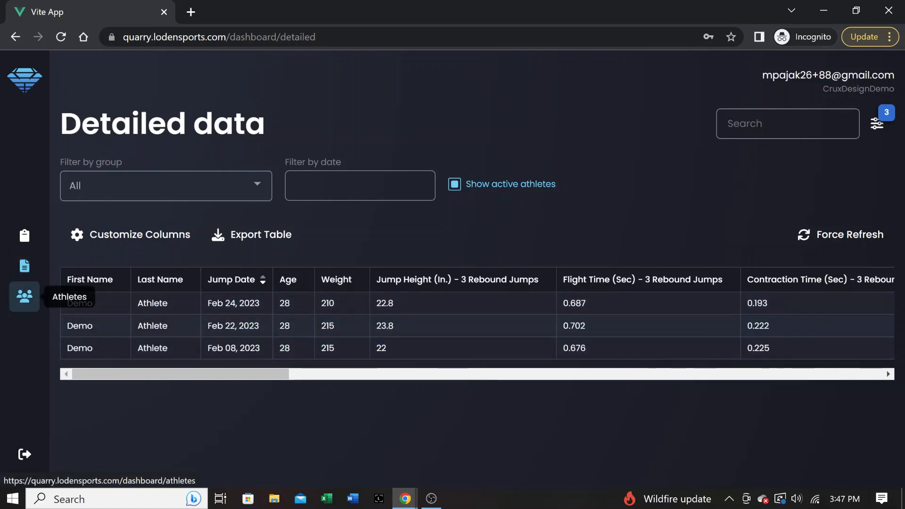
Step: On the Athletes page, edit the first athlete and replace their first name
click(25, 296)
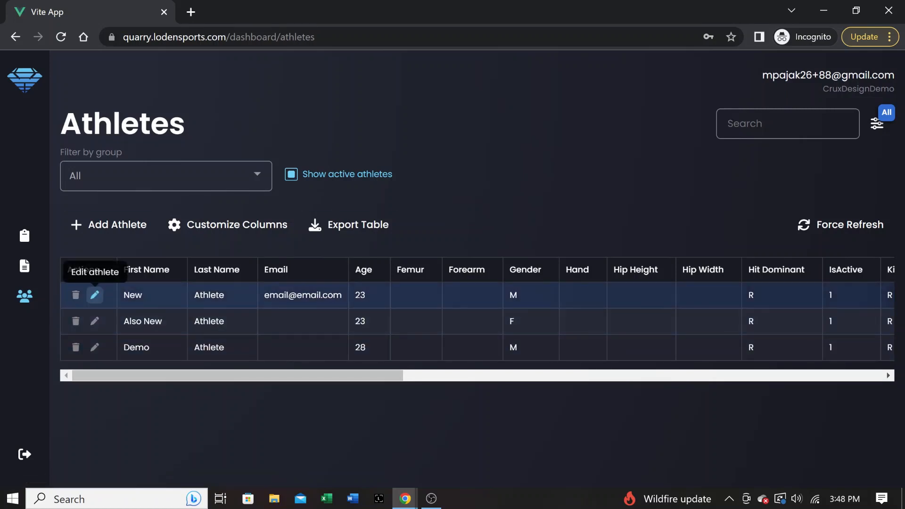
click(94, 295)
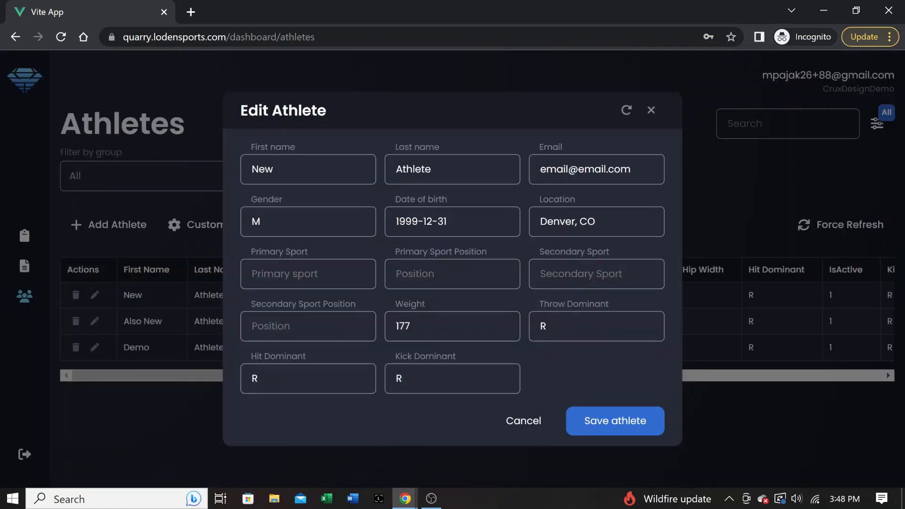
double_click(262, 169)
text(Mike)
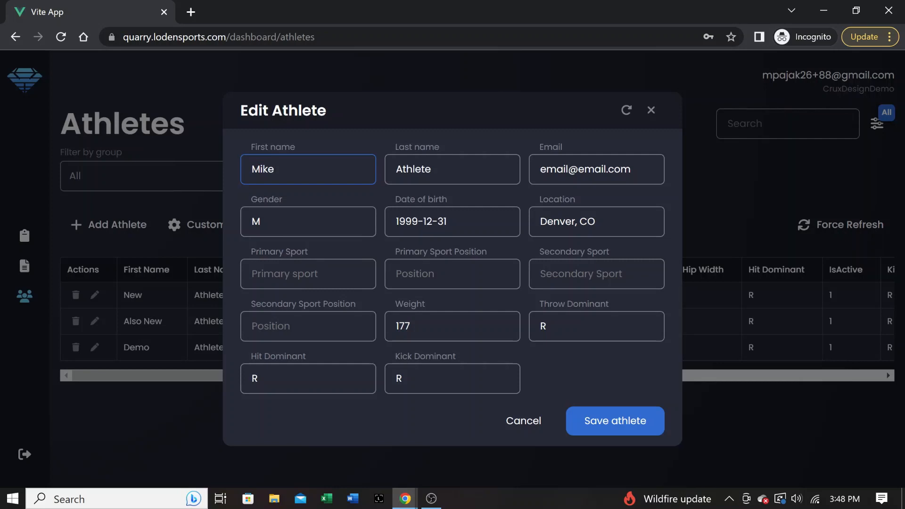
Step: Set primary sport Baseball at SS, secondary Hockey at RW, save, and reopen to verify
click(308, 273)
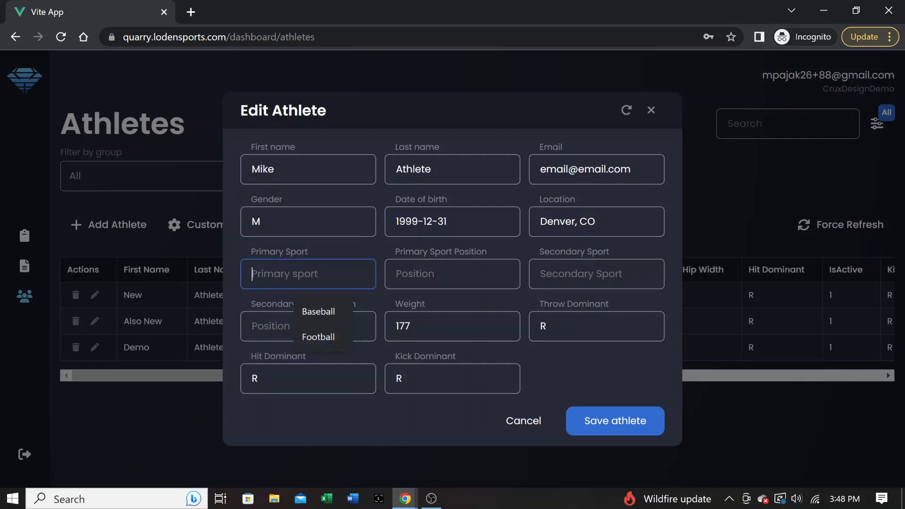
key(Down)
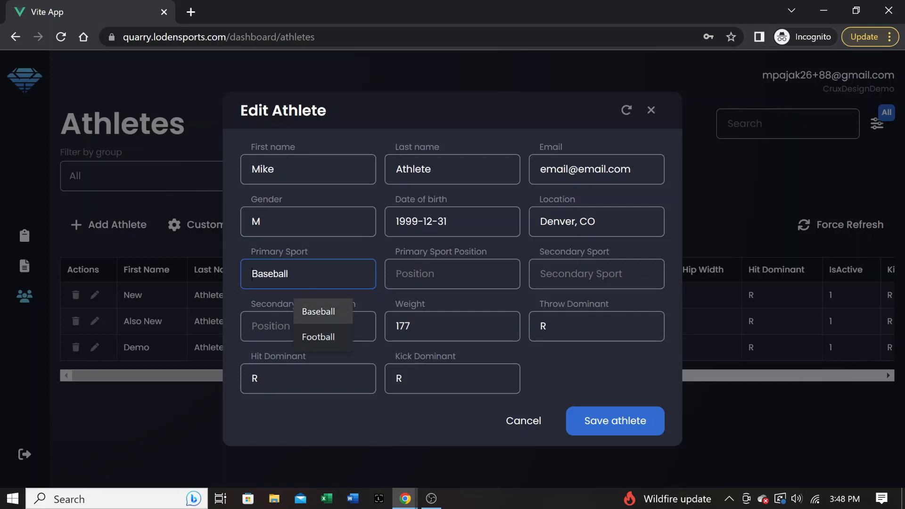
key(Return)
key(Tab)
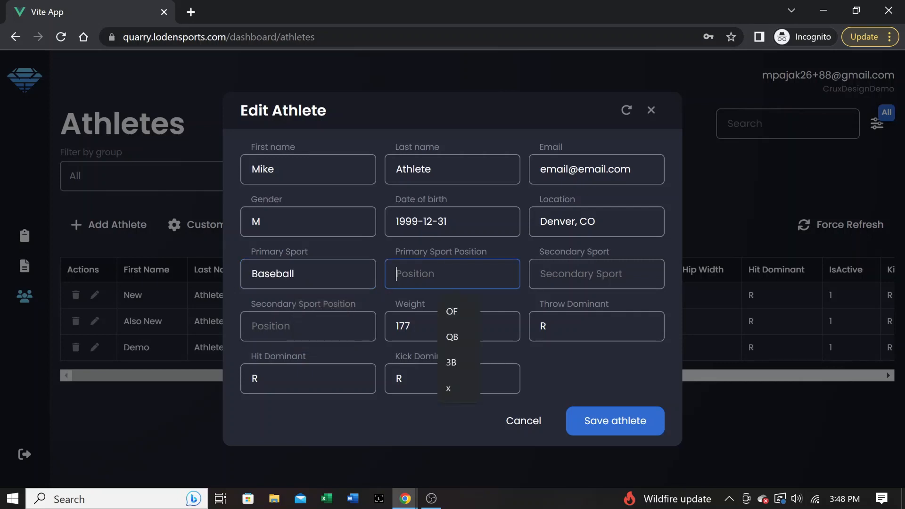
text(SS)
key(Tab)
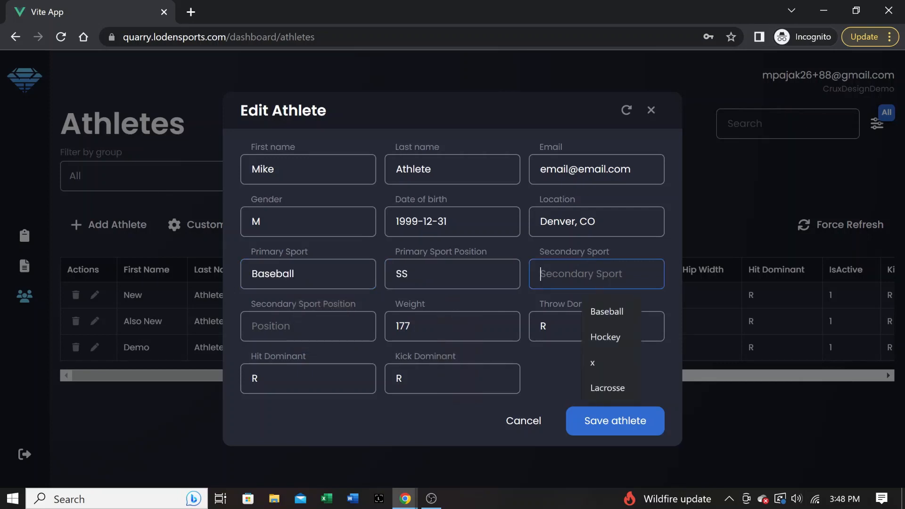
text(Hockey)
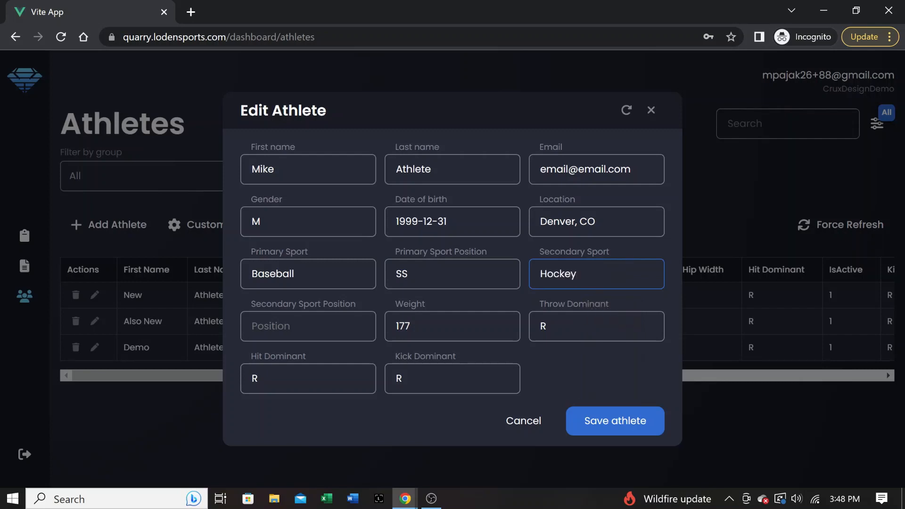
key(Tab)
text(RW)
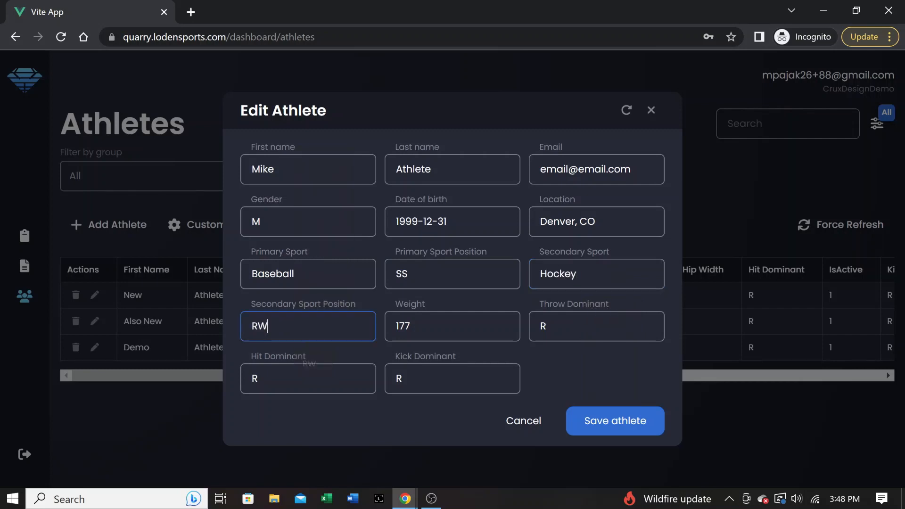
key(Return)
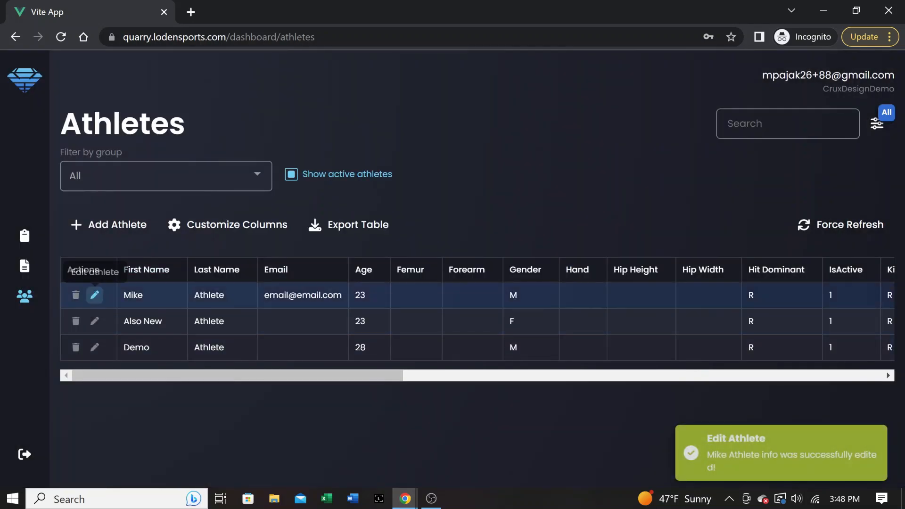
click(94, 294)
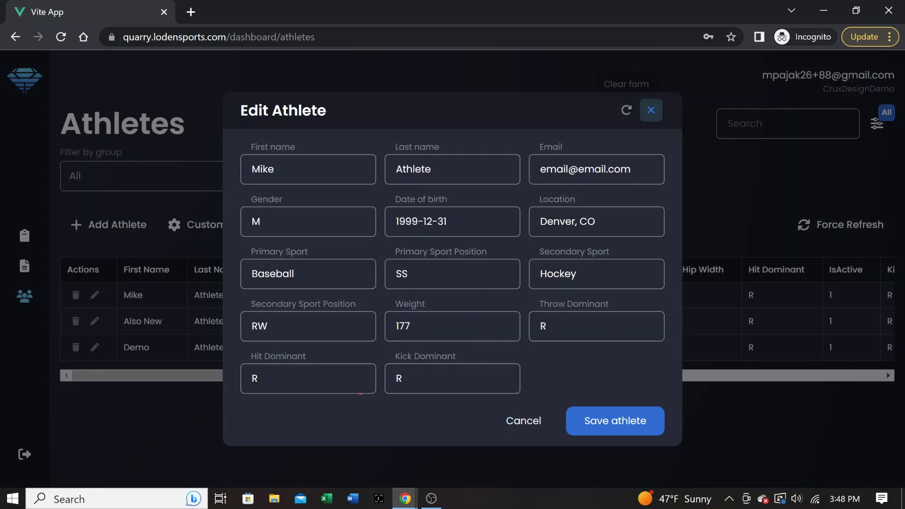
click(651, 110)
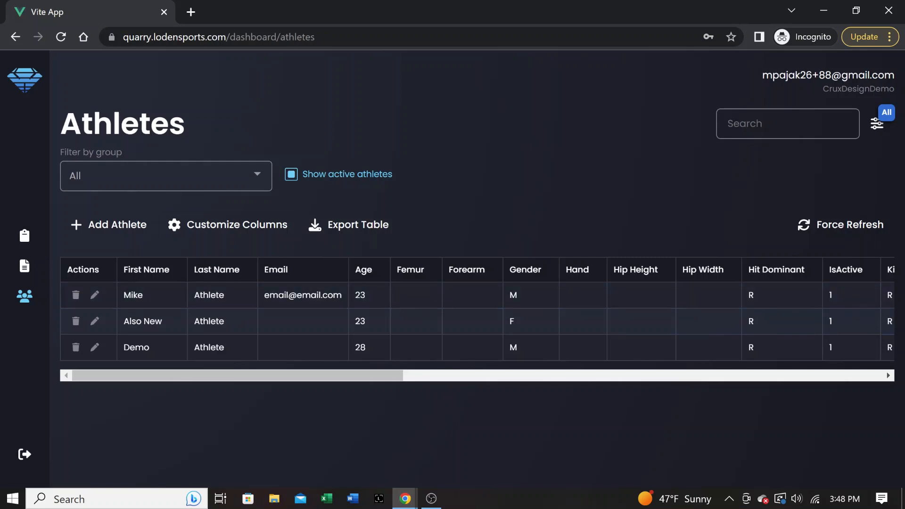
Step: Enter the new athlete's first and last name, e-mail address, and gender M
click(109, 225)
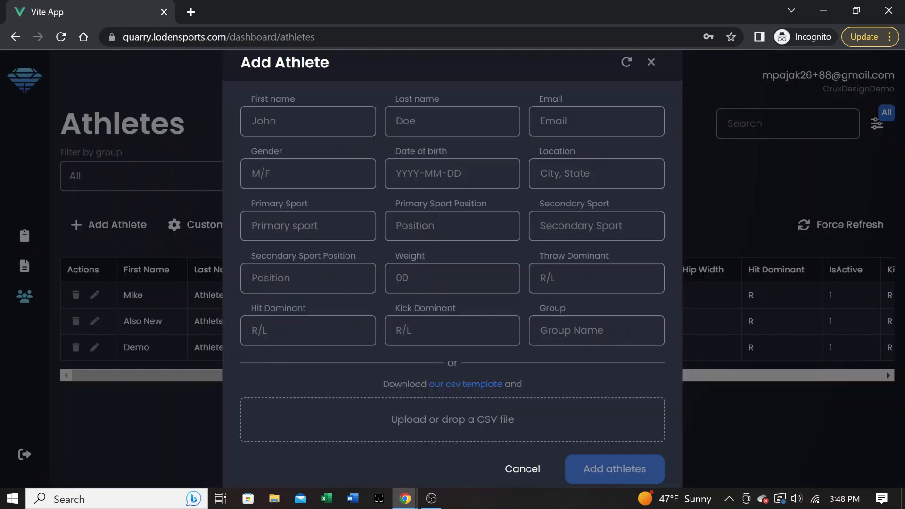
text(Mike)
key(Tab)
text(Athlete2)
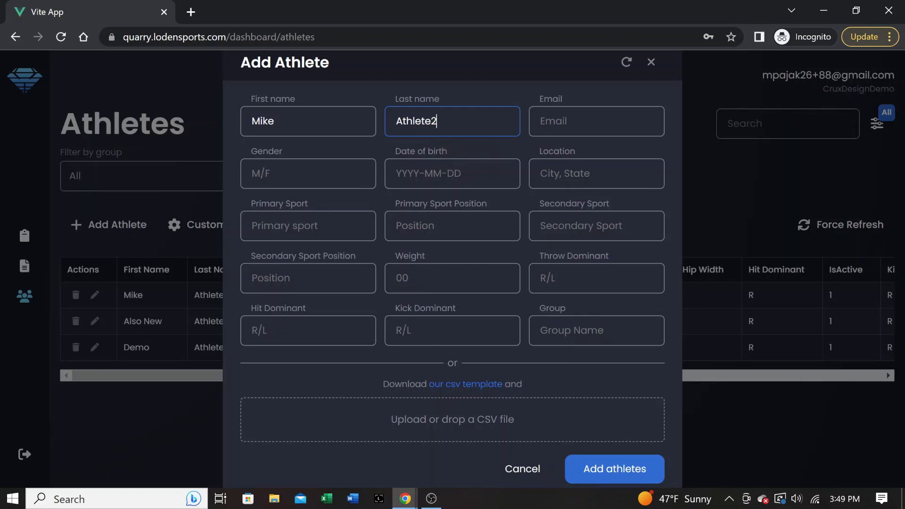
key(Tab)
text(gmail@)
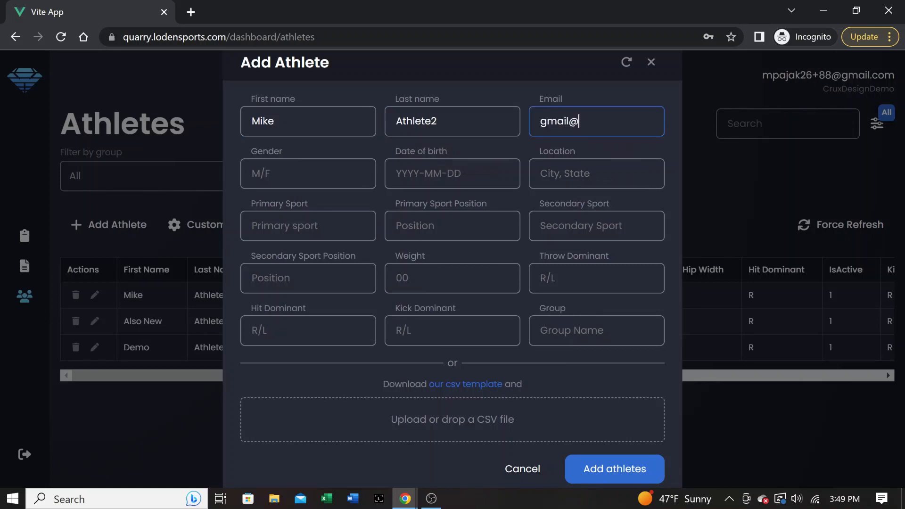
text(gmail.com)
key(Tab)
text(M)
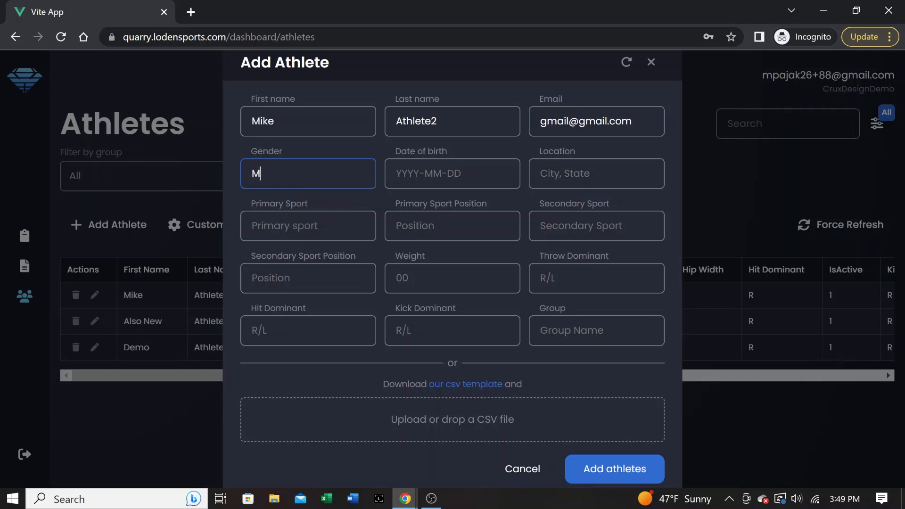
Step: Set date of birth 2000-01-01 and location Denver, CO
key(Tab)
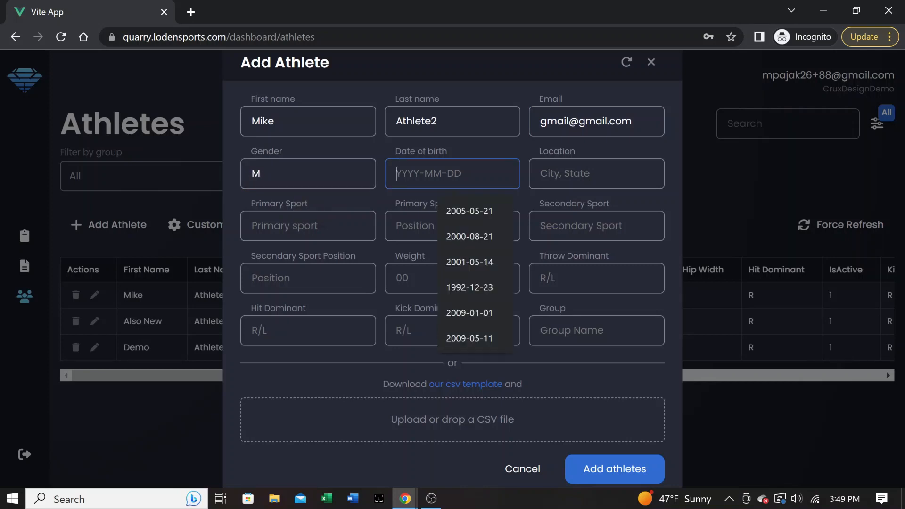
text(2000-010)
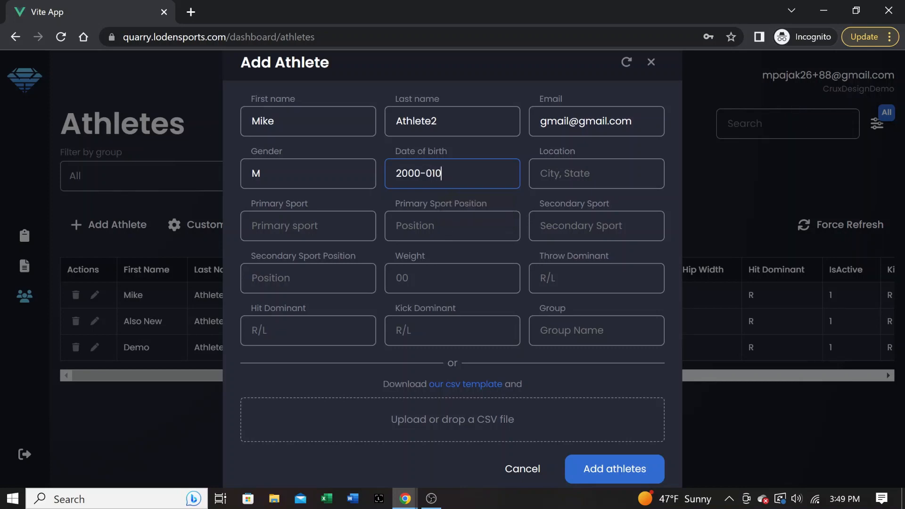
key(BackSpace)
text(-01)
key(BackSpace)
key(BackSpace)
key(BackSpace)
key(BackSpace)
key(BackSpace)
key(BackSpace)
key(BackSpace)
key(BackSpace)
key(BackSpace)
key(BackSpace)
text(2000-01-01)
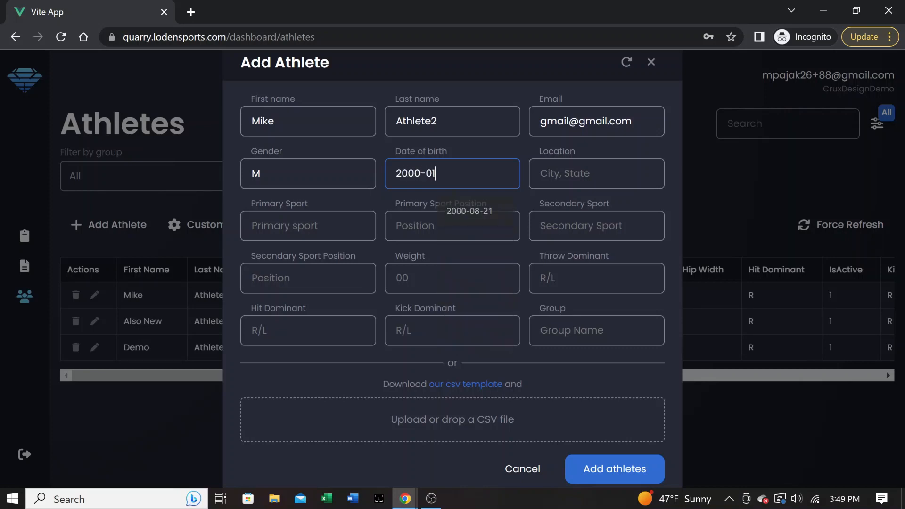
key(Tab)
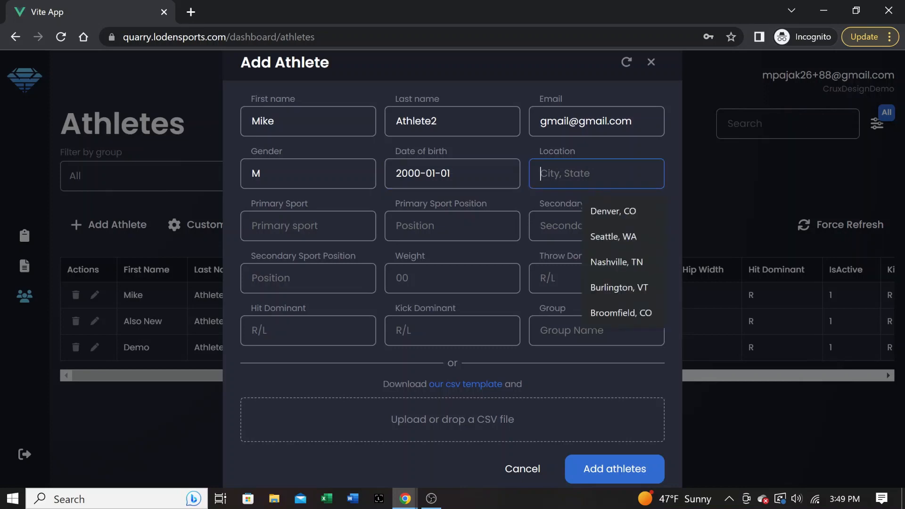
text(Denver,)
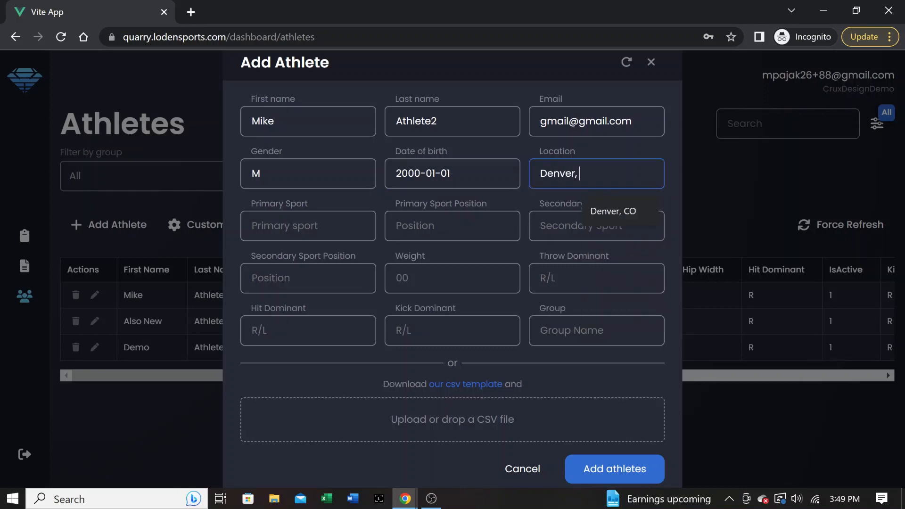
text( CO)
Step: Set primary sport Baseball, position CF, no secondary sport, and weight 175
key(Tab)
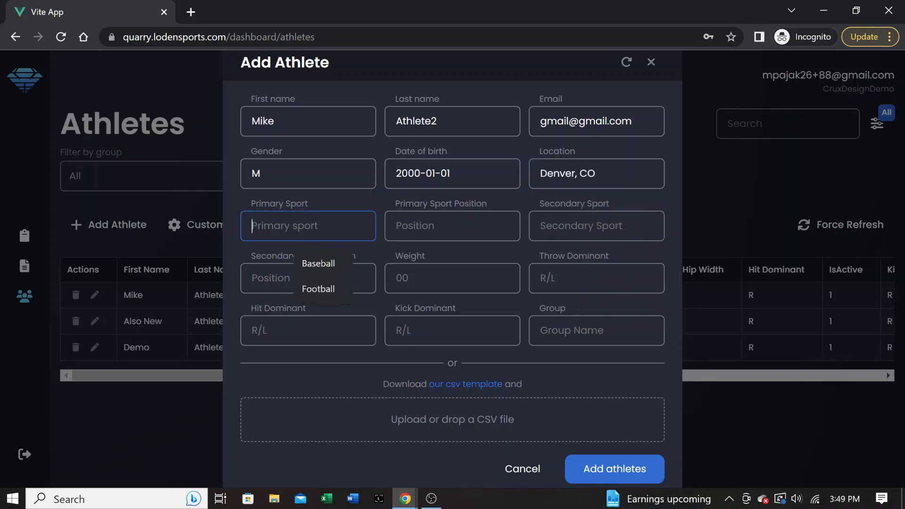
text(ss)
key(BackSpace)
key(BackSpace)
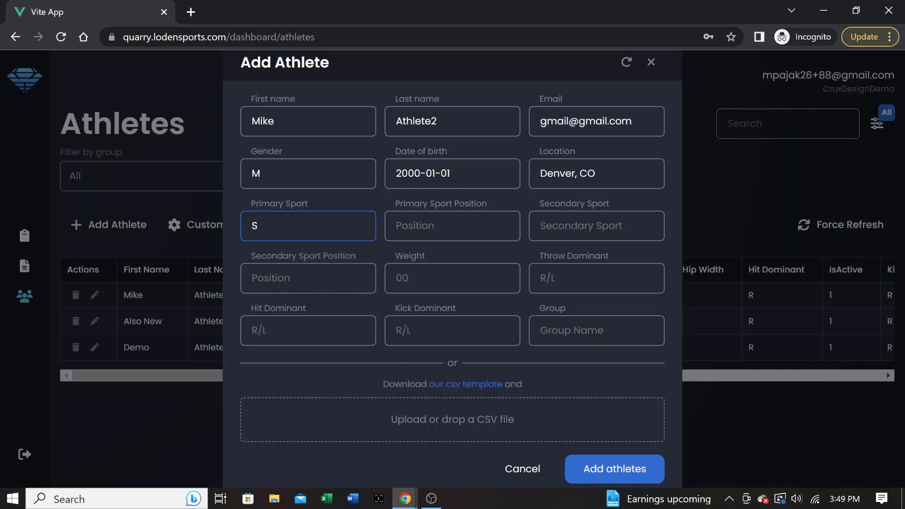
text(Baseball)
key(Tab)
text(CF)
key(Tab)
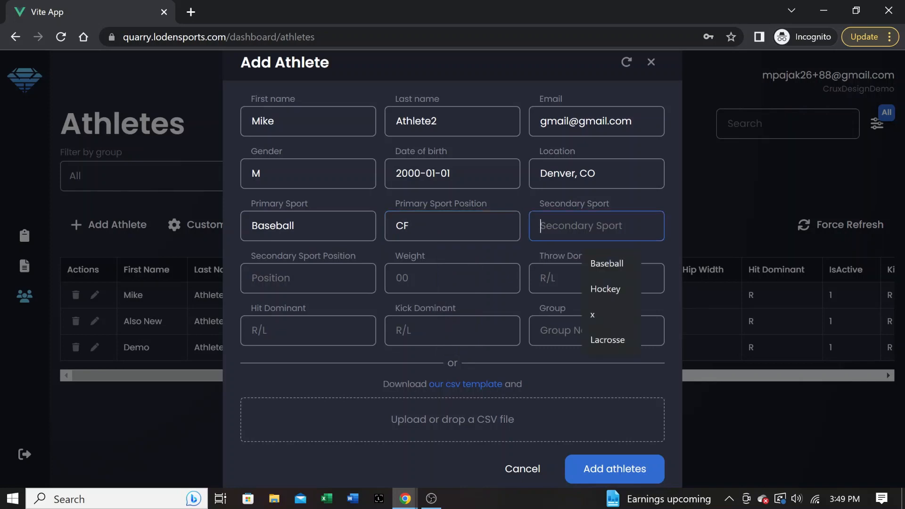
key(Tab)
key(Tab)
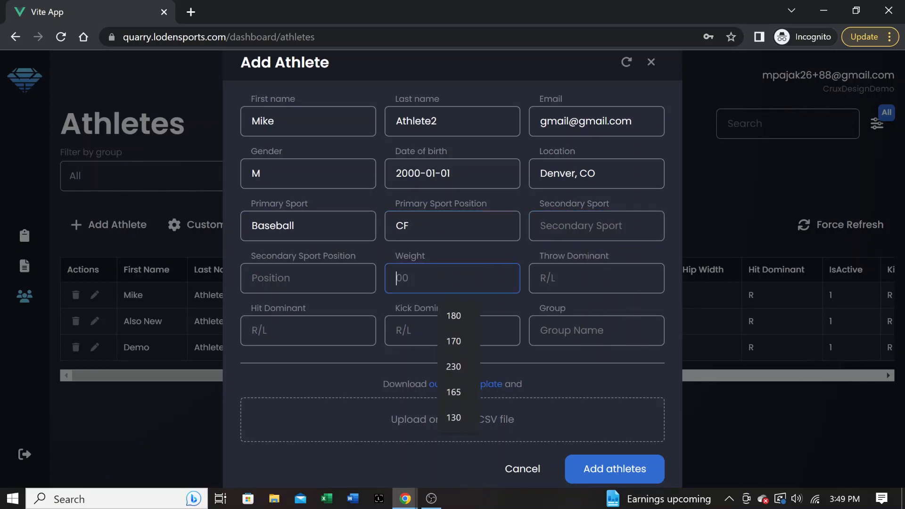
text(175)
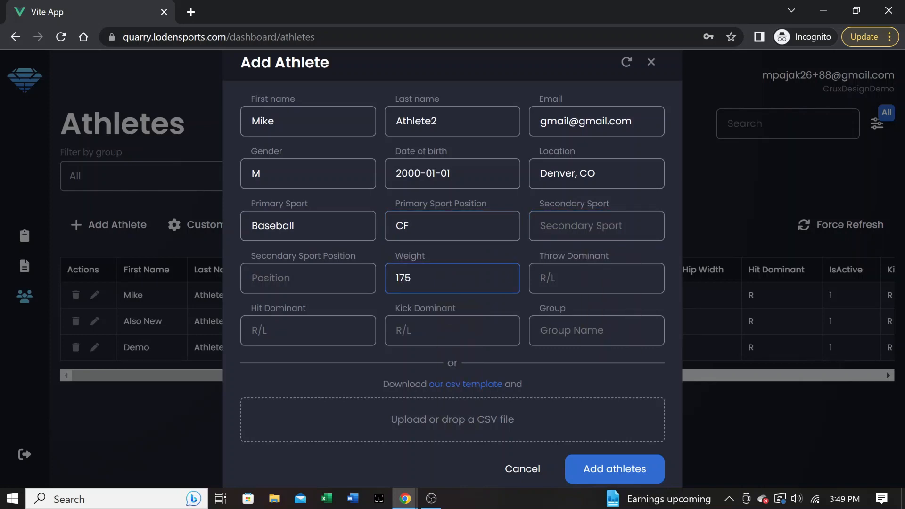
Step: Make throw, hit and kick dominance R, leave group empty, and add the athlete
key(Tab)
text(R)
key(Tab)
key(Tab)
text(R)
key(shift+Tab)
text(R)
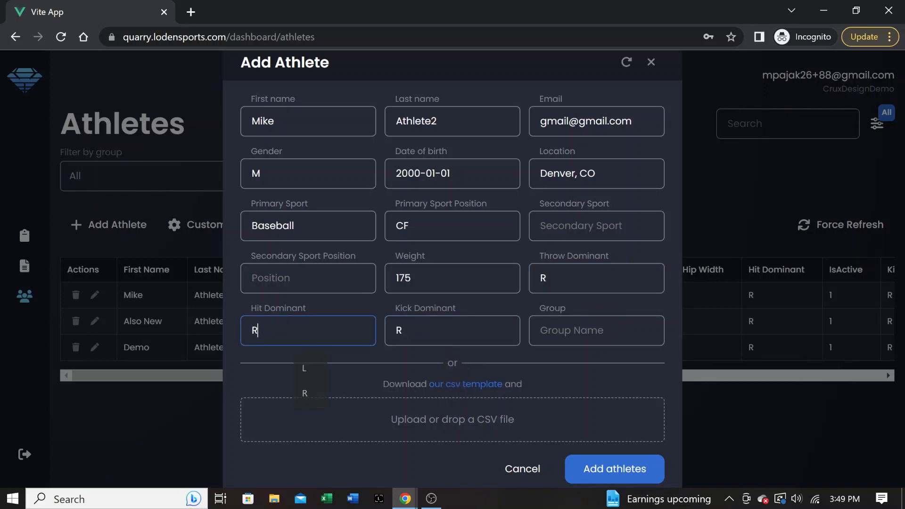
key(Tab)
key(Tab)
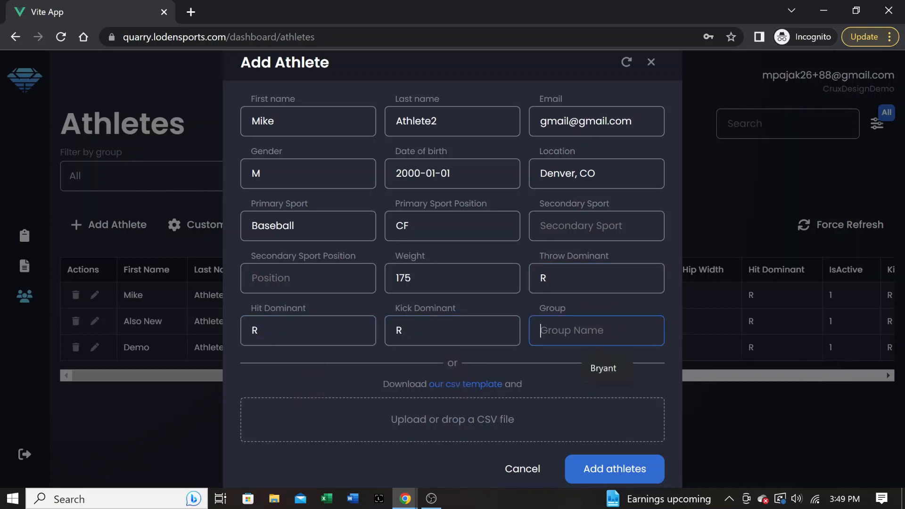
key(Tab)
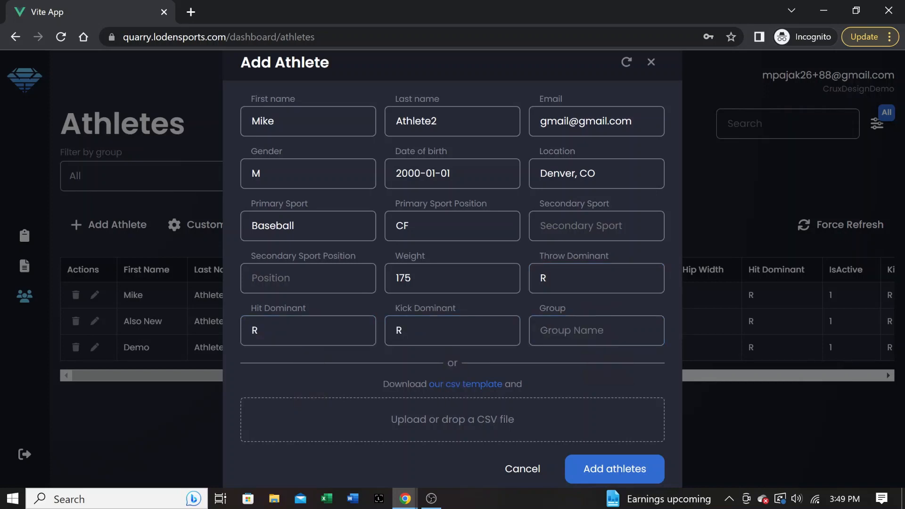
click(615, 469)
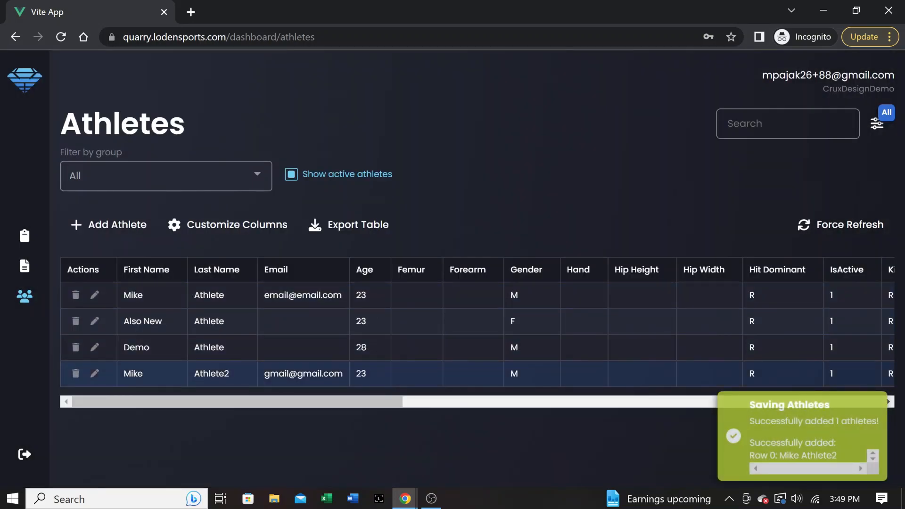
click(94, 373)
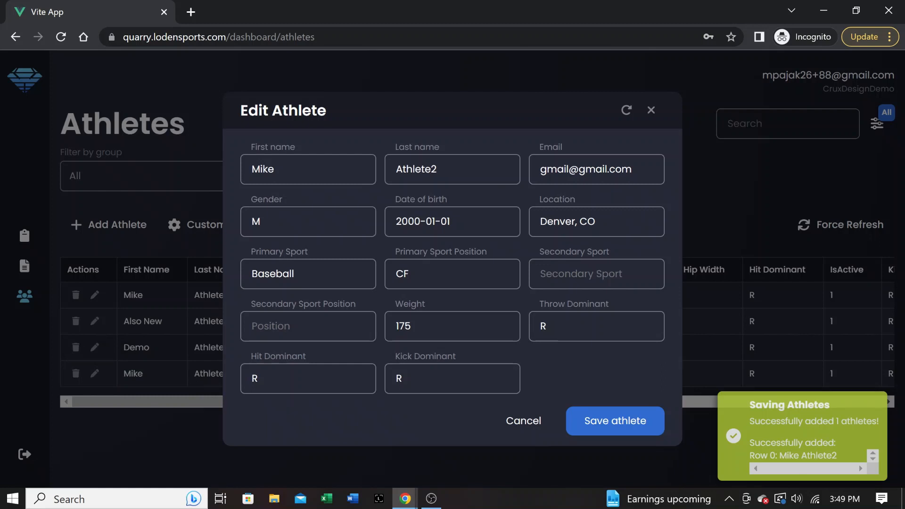
click(523, 421)
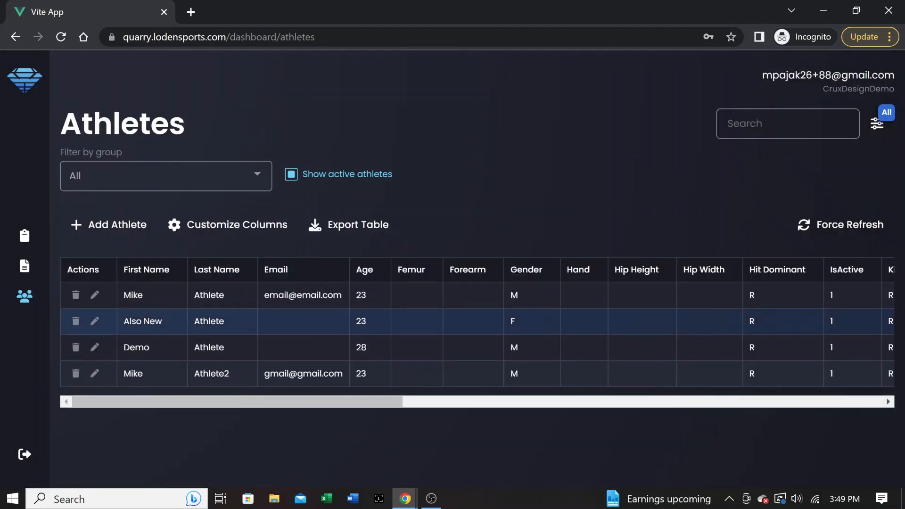
click(110, 224)
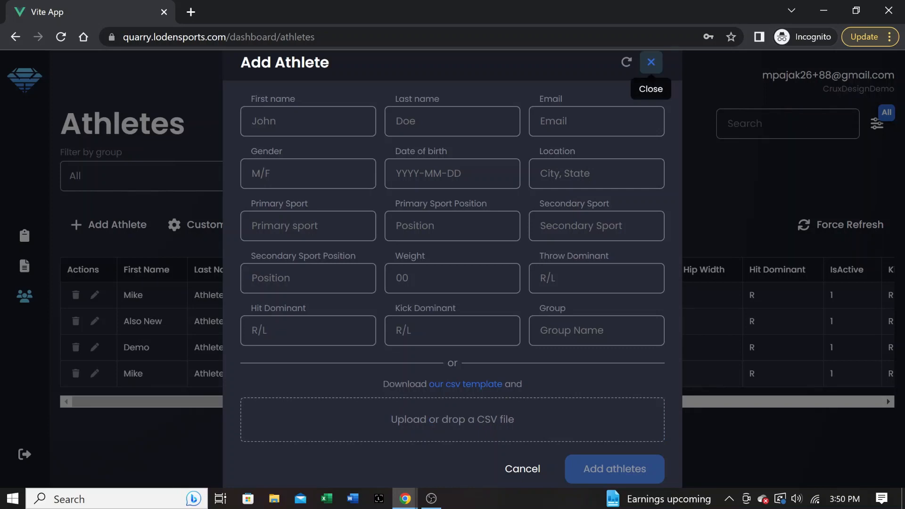
click(650, 61)
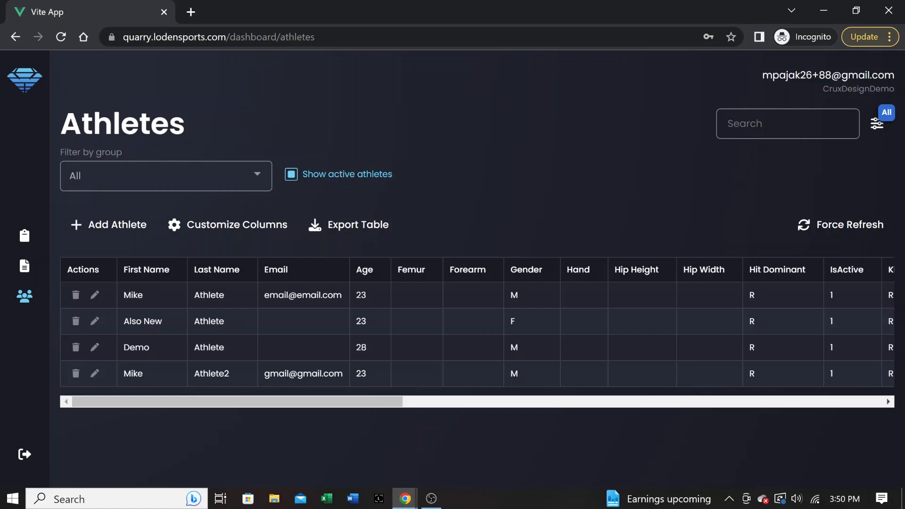
click(24, 236)
Step: Visit Detailed data and Athletes from the sidebar, ending on Overview's Custom table with First Name, Last Name, Age, Weight
click(24, 266)
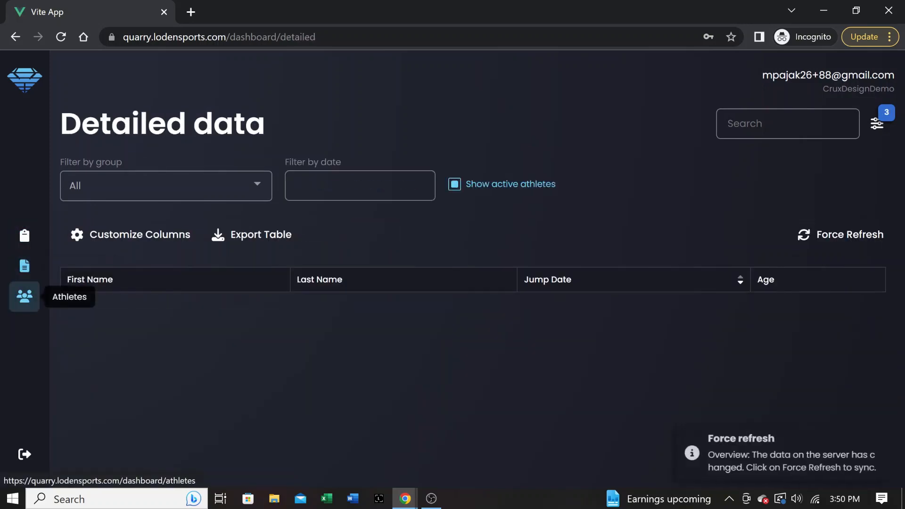
click(24, 296)
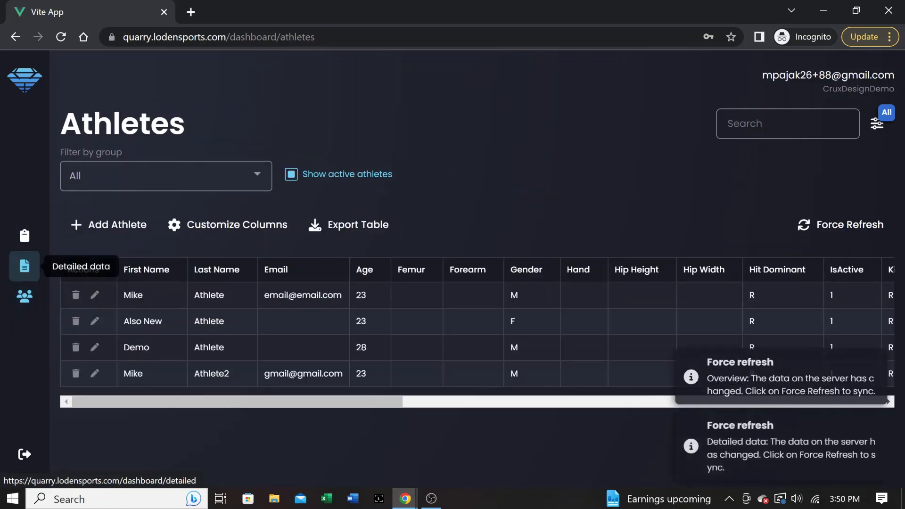
click(24, 236)
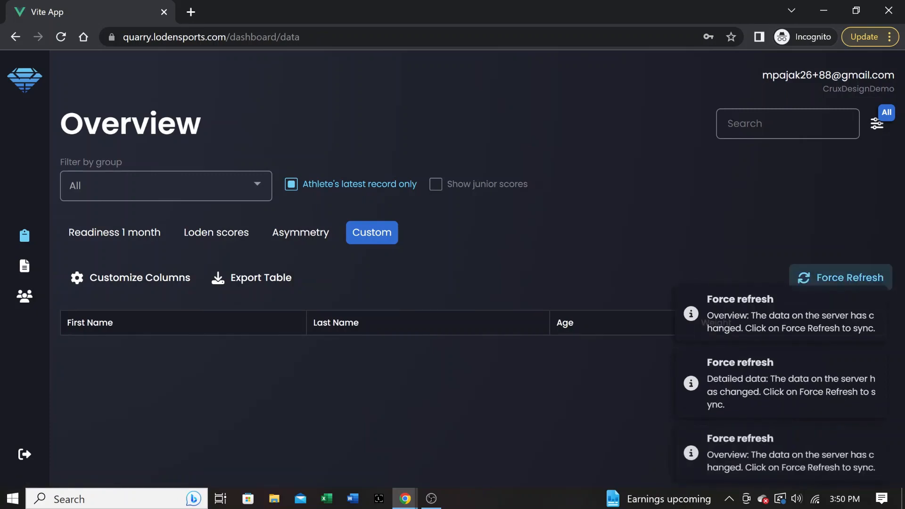